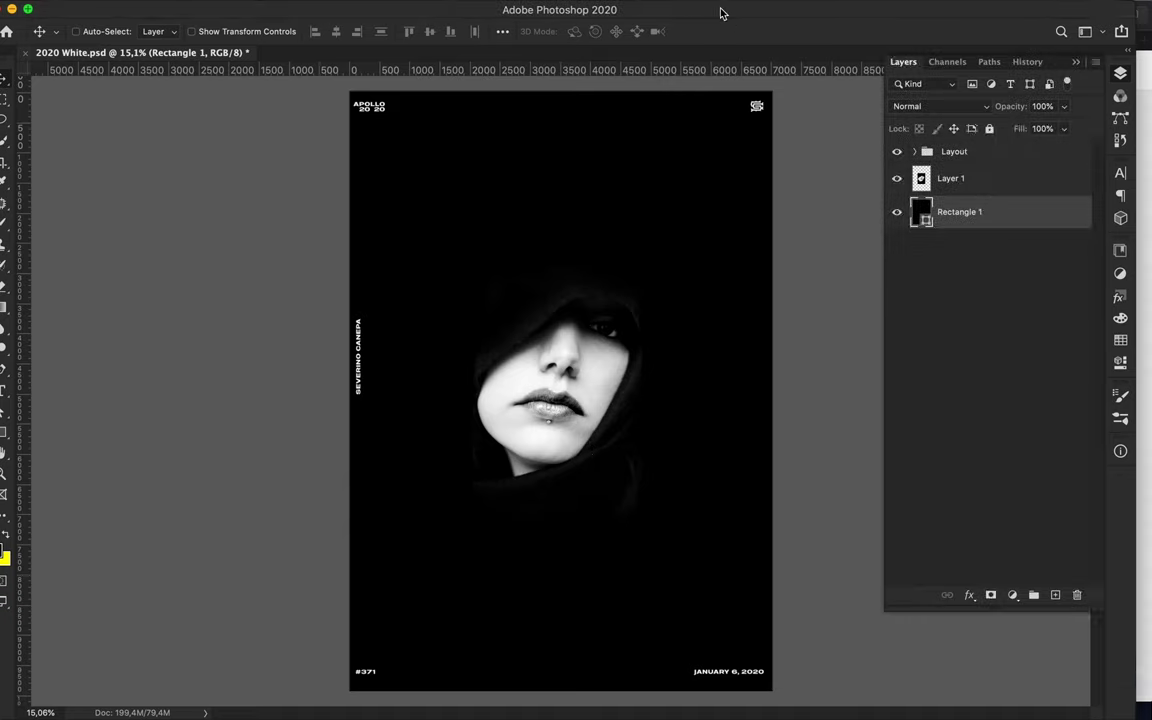
Step: Select the portrait photo layer
scroll(614, 316, up, 5)
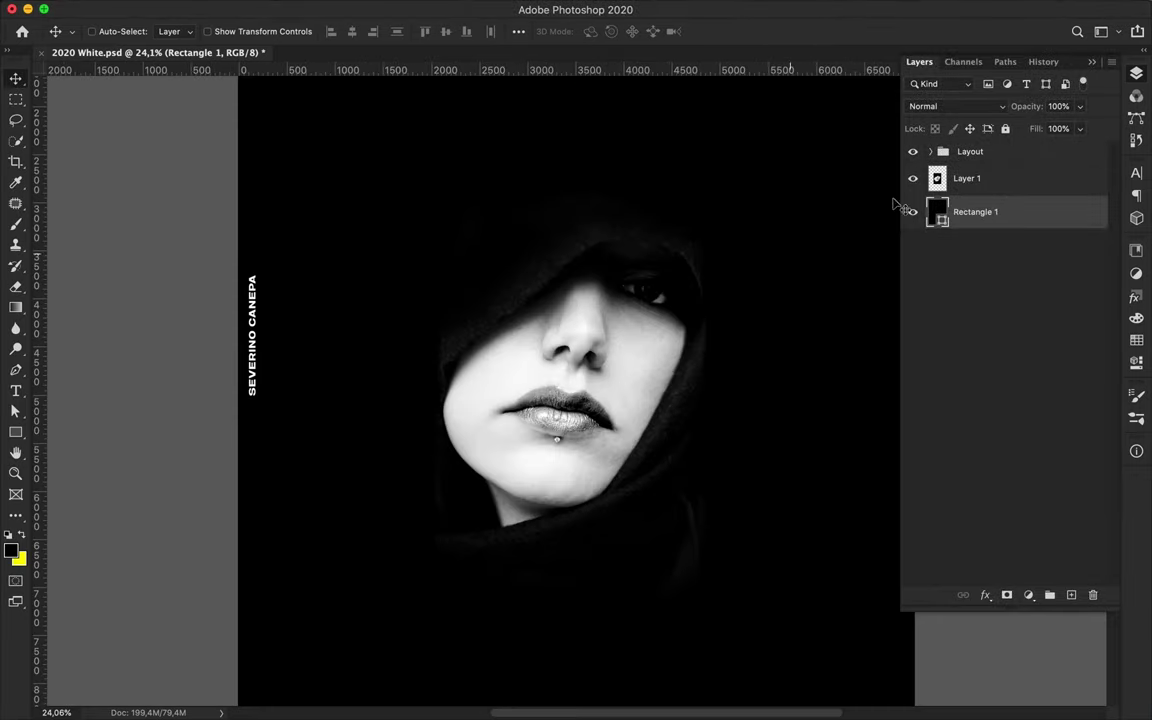
click(988, 180)
scroll(584, 265, up, 5)
scroll(581, 263, up, 2)
scroll(581, 263, left, 1)
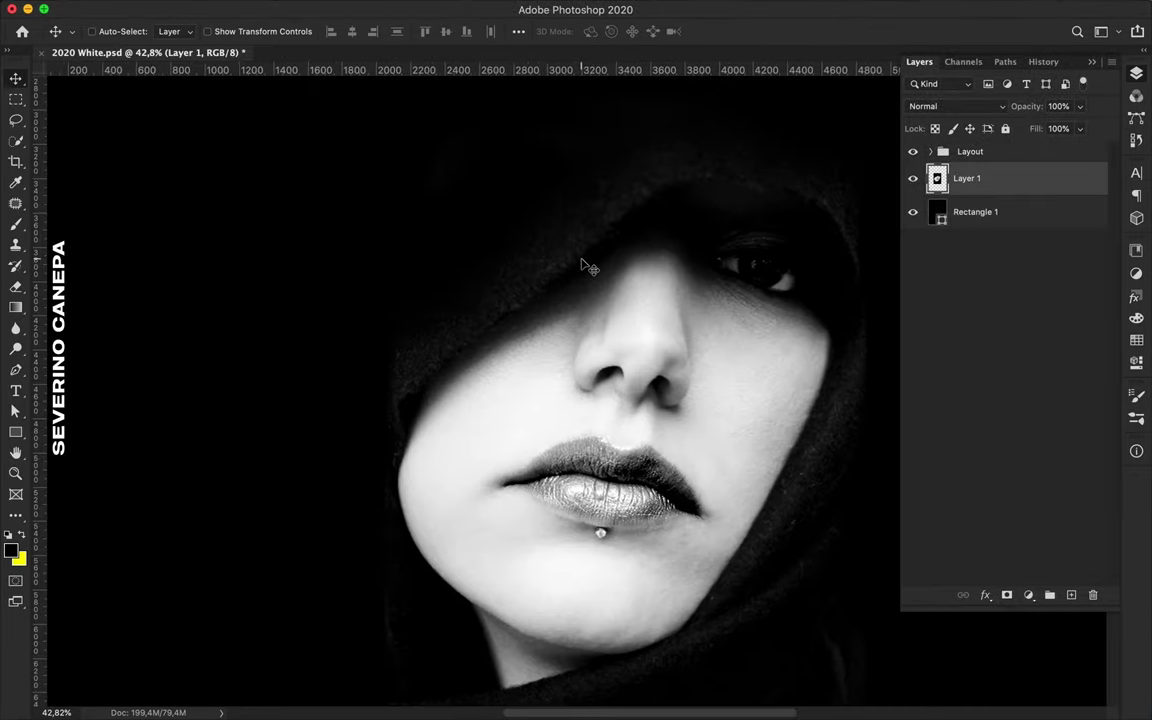
scroll(626, 268, down, 2)
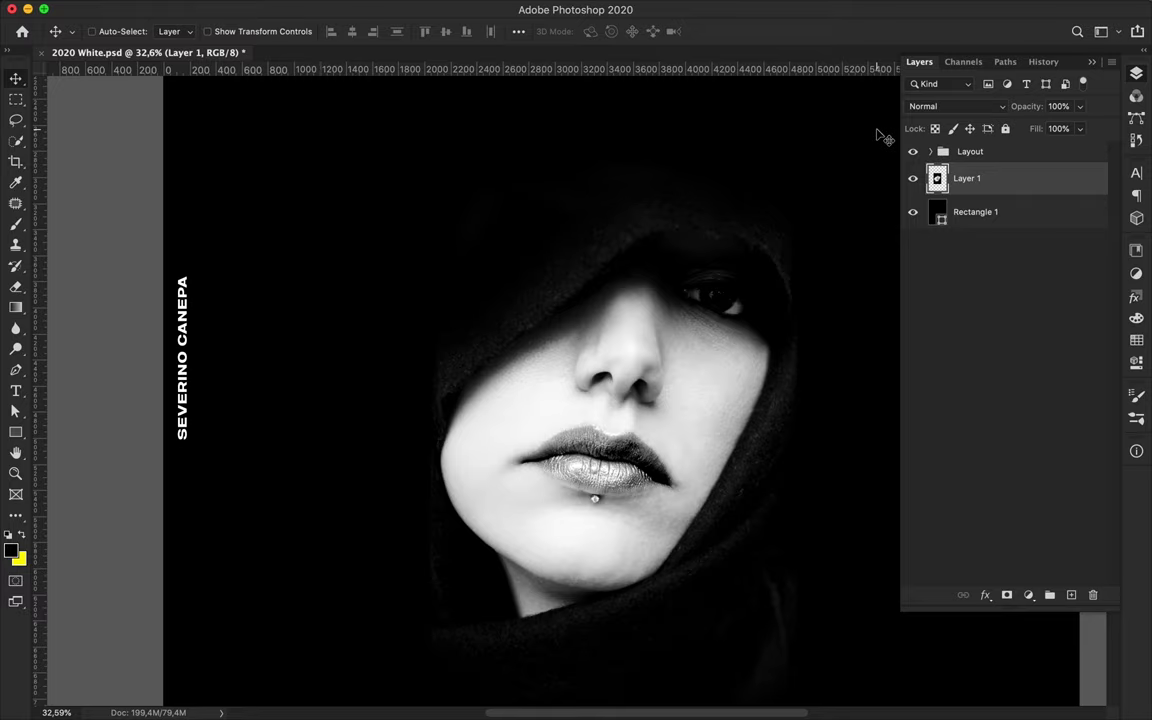
scroll(661, 329, down, 2)
scroll(660, 332, down, 2)
scroll(658, 336, down, 1)
scroll(656, 339, down, 2)
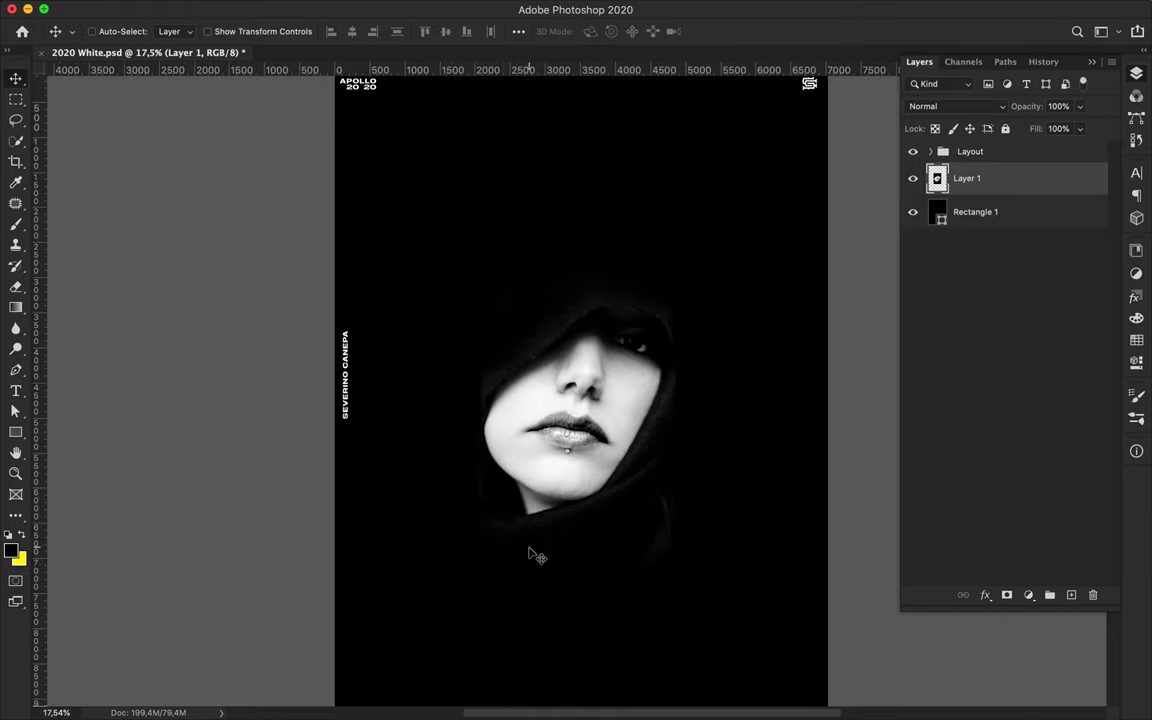
Step: Draw a Pen shape line diagonally from above the face to below the chin
key(p)
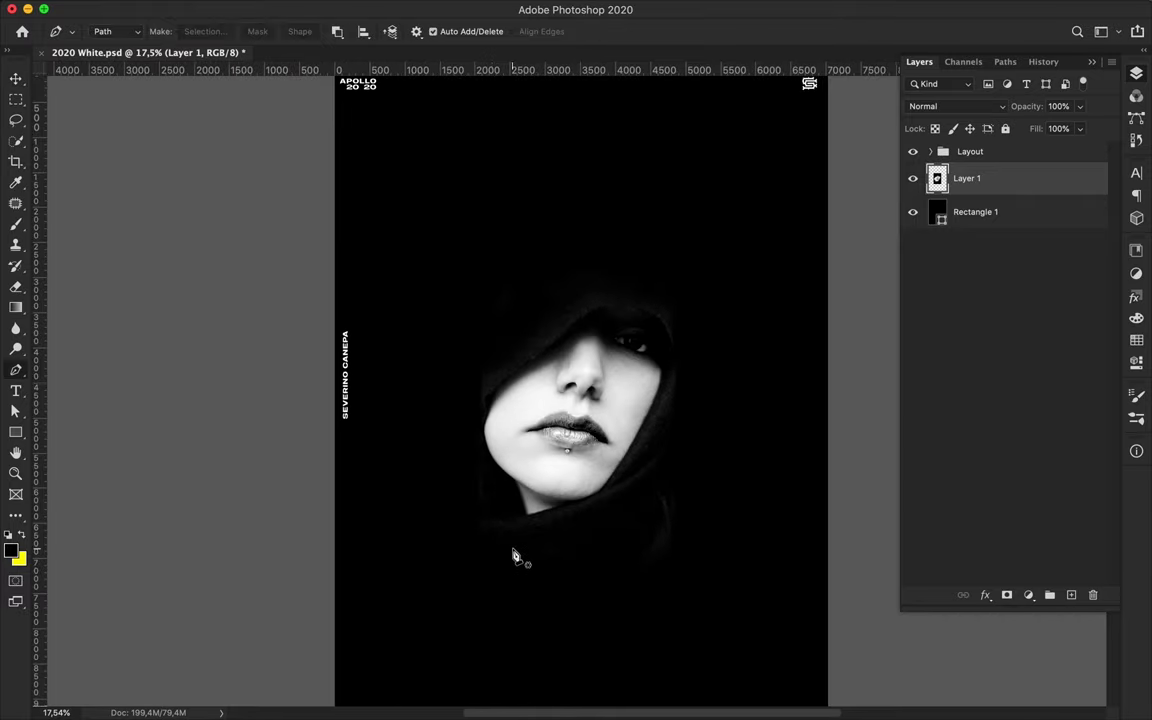
click(720, 239)
click(514, 598)
key(a)
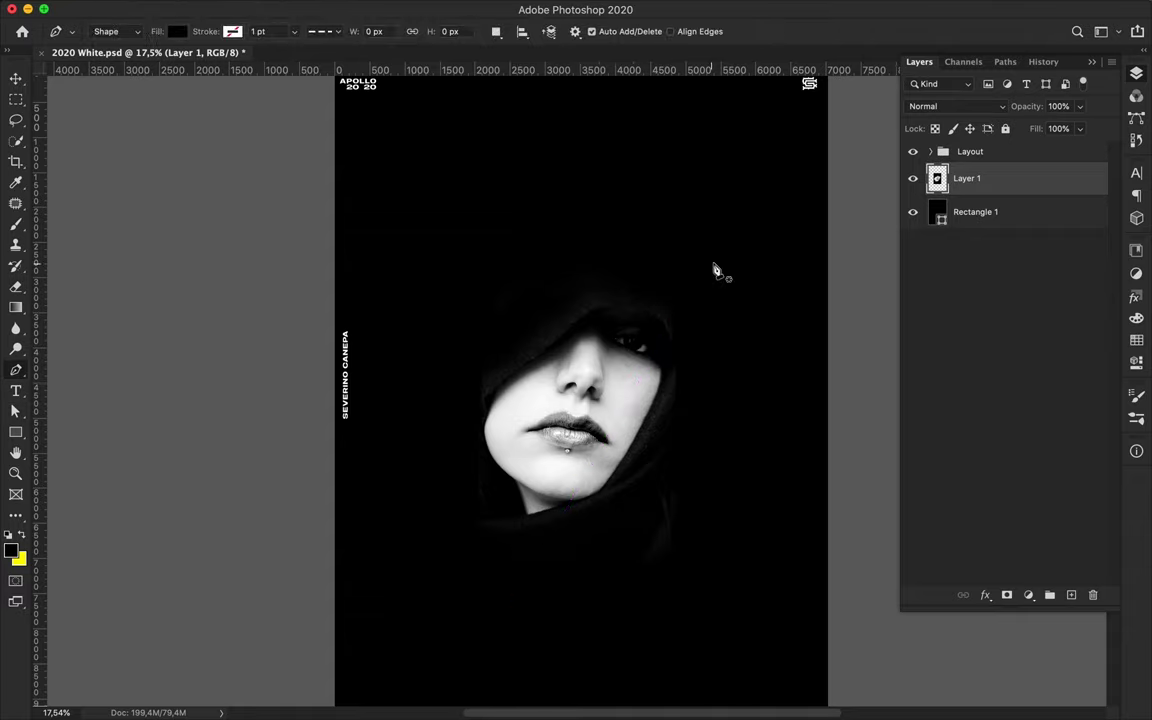
click(710, 258)
click(536, 595)
key(a)
Step: Give the line a white, 15 pt, solid stroke
click(238, 31)
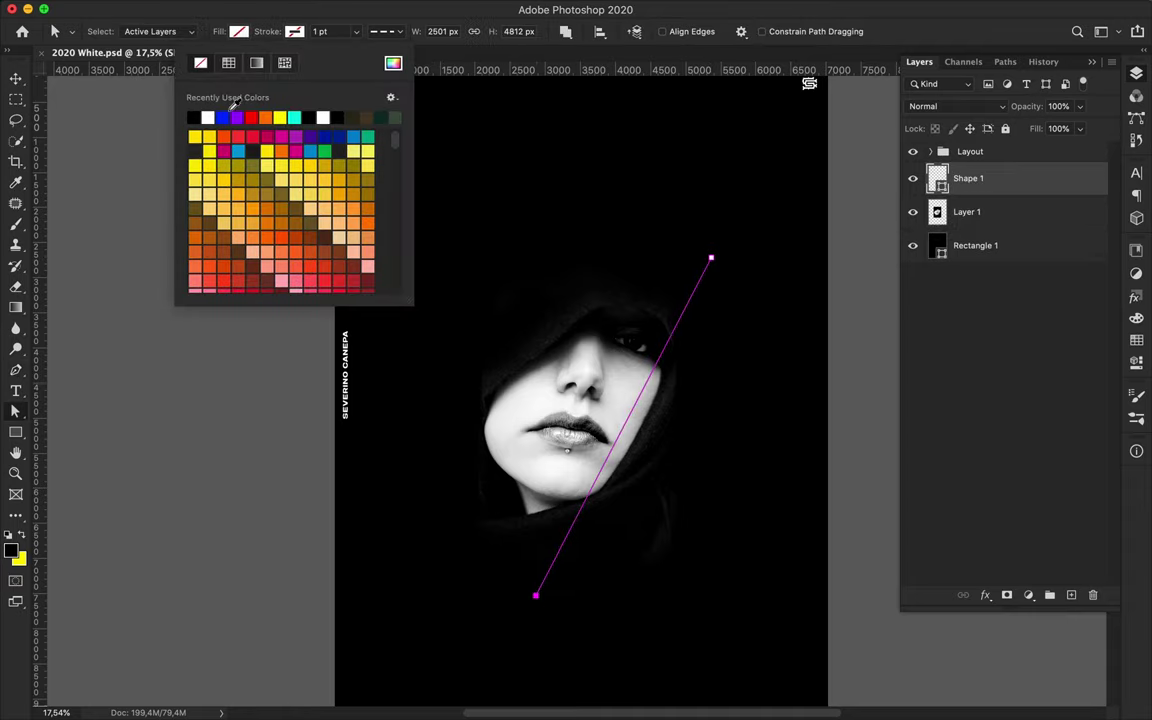
click(207, 117)
click(325, 31)
text(15)
key(Return)
click(385, 31)
click(398, 80)
Step: Alt-drag a parallel copy of the white stripe up and to the left
key(v)
click(689, 296)
scroll(557, 347, up, 2)
drag(663, 420, 495, 357)
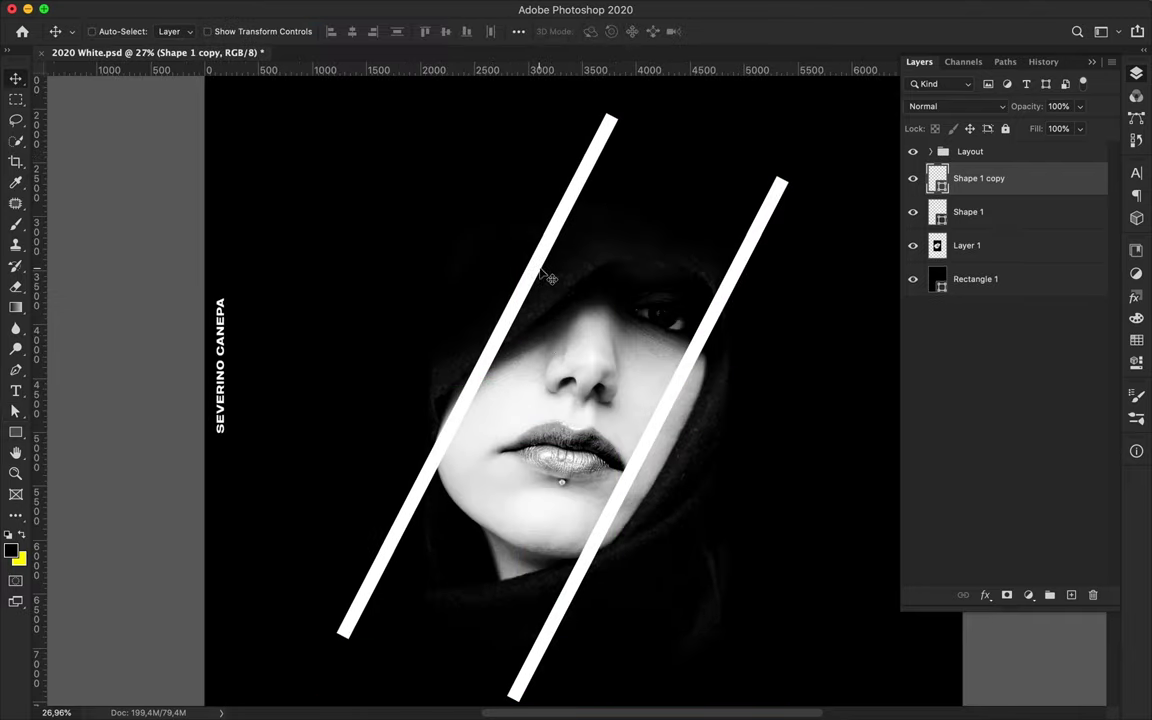
scroll(590, 246, down, 1)
Step: Add a layer mask to the copied stripe and paint out its upper part in black
click(1006, 595)
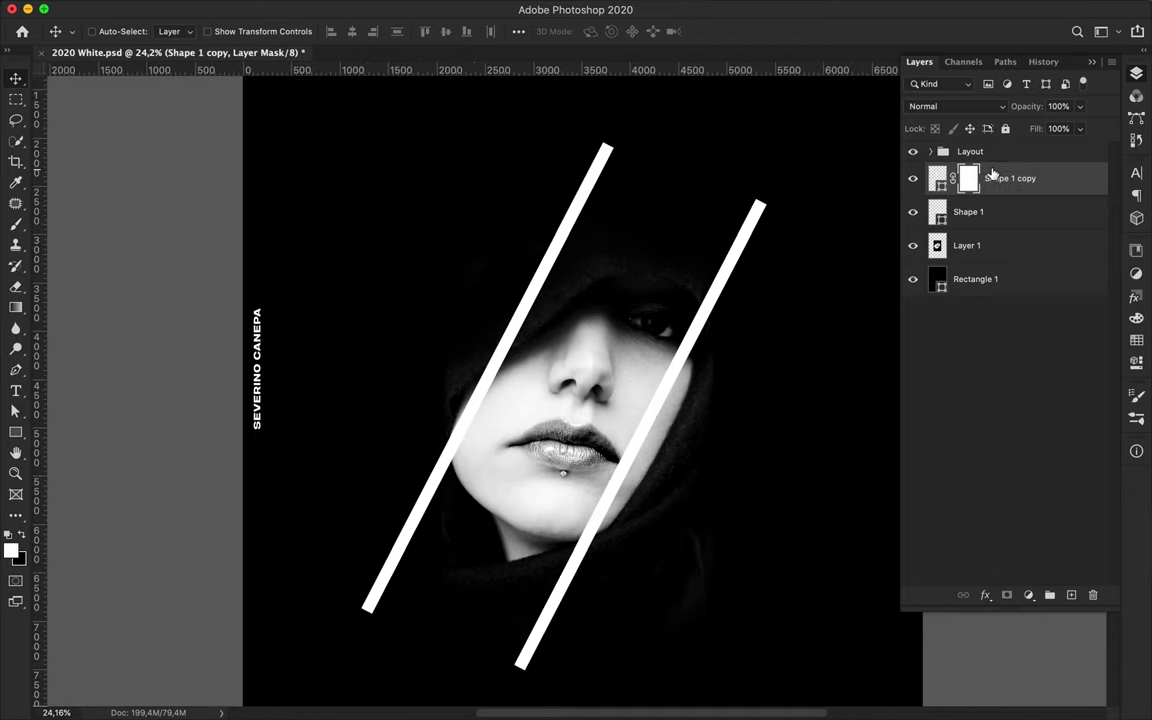
key(b)
key(x)
mouse_move(555, 255)
mouse_down()
mouse_move(654, 222)
mouse_move(560, 252)
mouse_move(481, 329)
mouse_move(486, 321)
mouse_up()
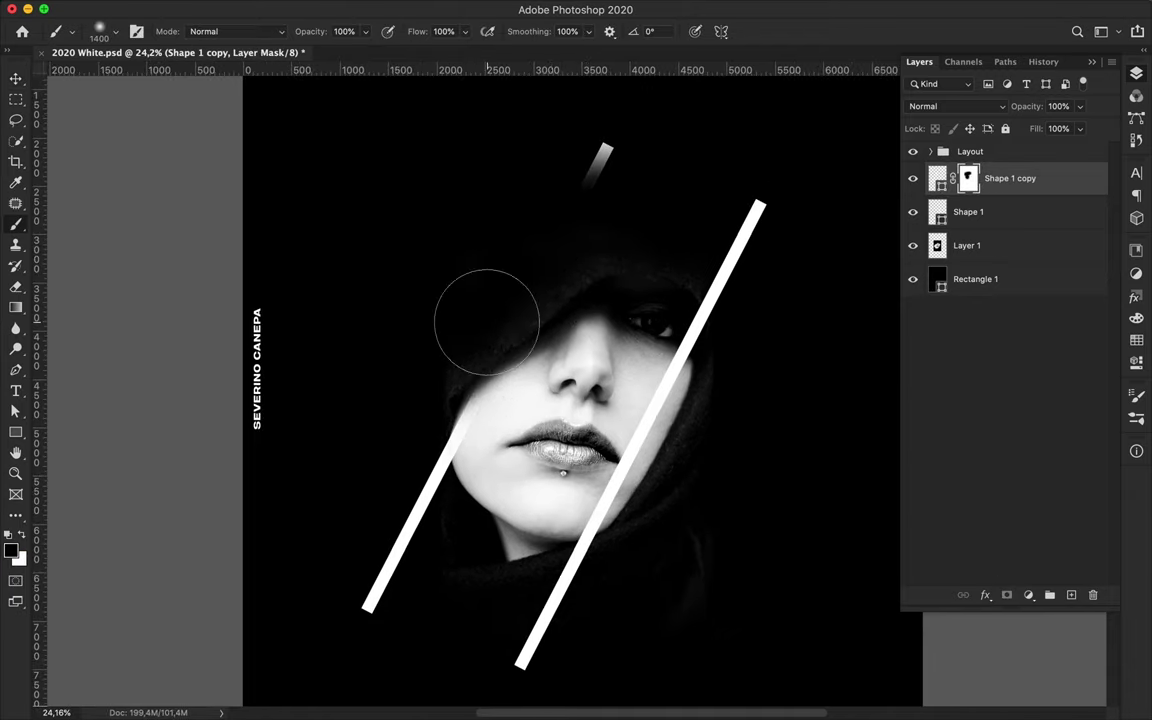
scroll(486, 321, up, 3)
Step: Hide the left stripe and trace a black-filled cheek shape with the Pen
key(p)
click(912, 178)
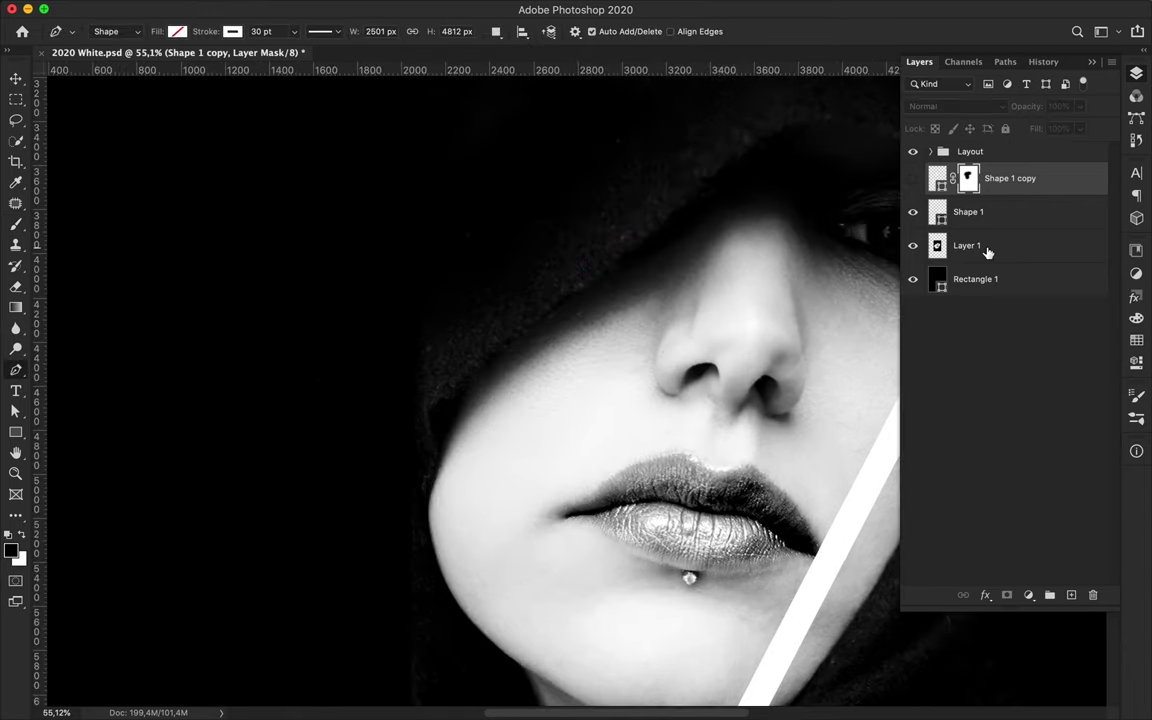
click(432, 490)
click(436, 552)
click(475, 625)
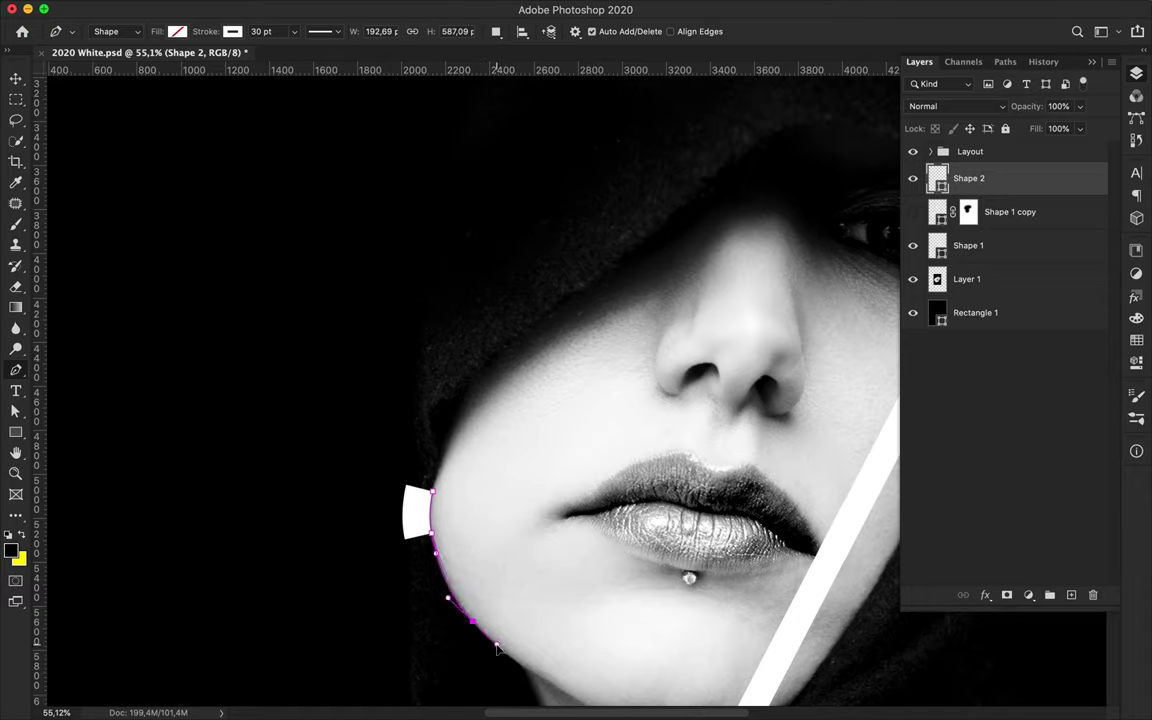
click(511, 464)
click(432, 490)
click(177, 31)
click(166, 63)
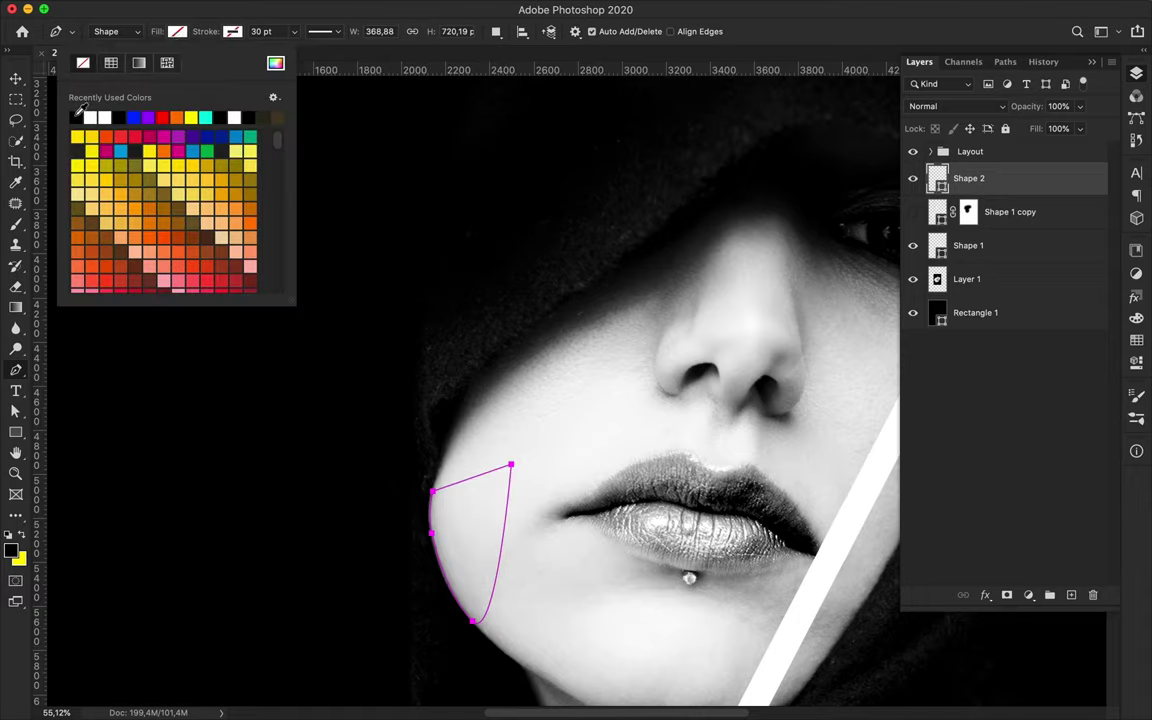
Step: Show the left stripe again and reshape the cheek path to follow the face
key(v)
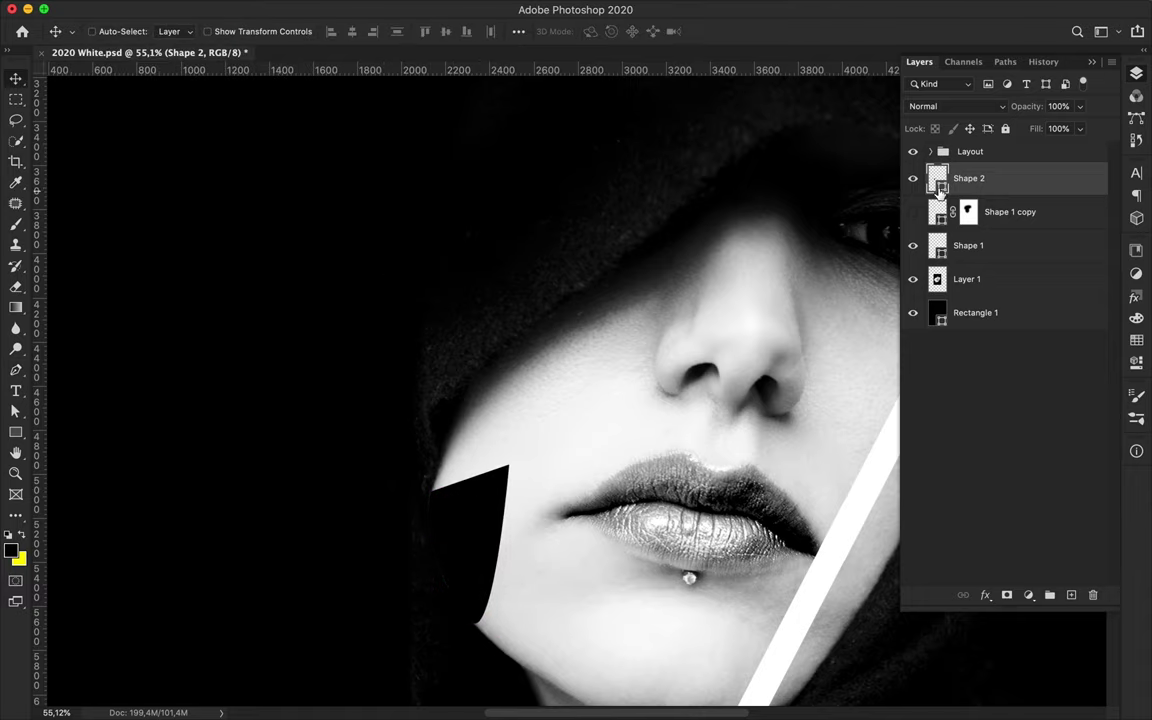
click(912, 211)
scroll(484, 496, down, 1)
key(a)
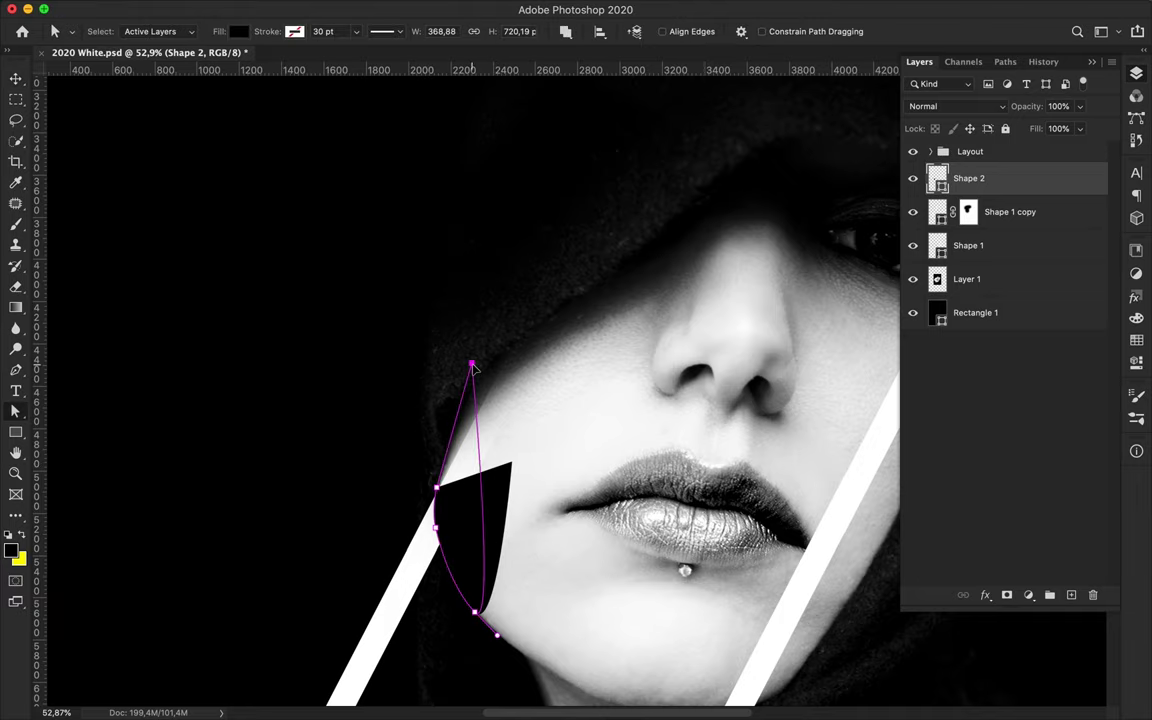
key(p)
drag(488, 483, 560, 321)
scroll(560, 321, down, 1)
key(v)
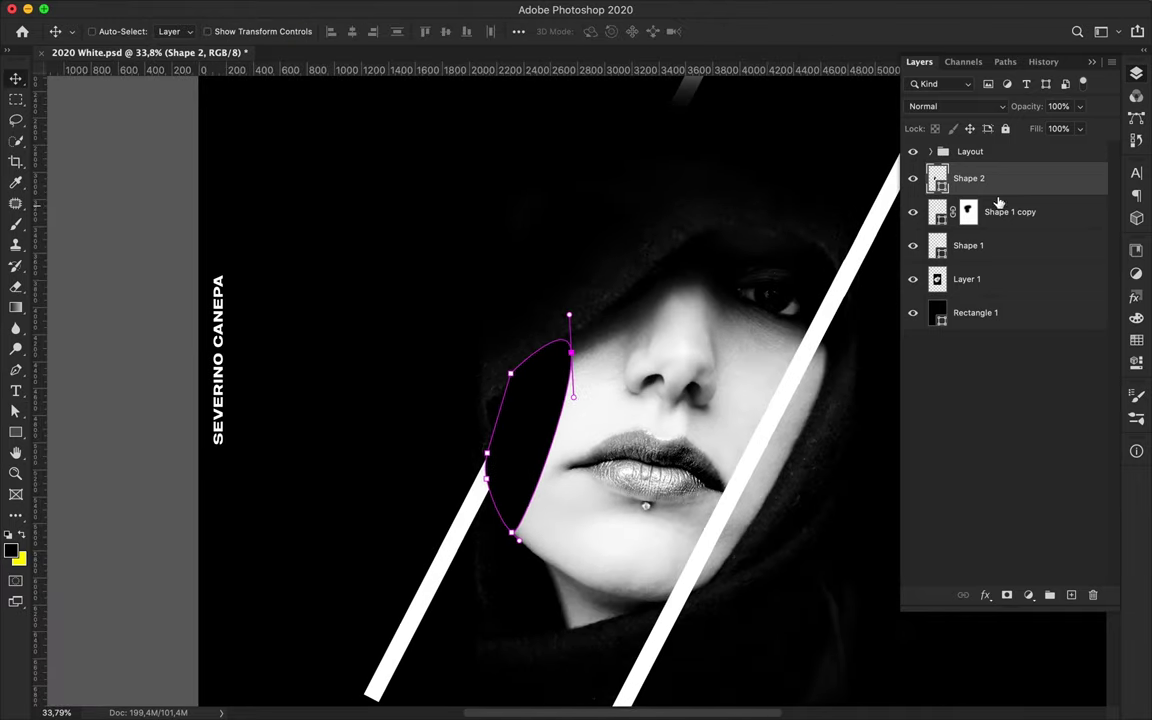
Step: Rasterize and delete the cheek shape layer, then preview the stripe's mask
right_click(915, 168)
click(843, 260)
key(m)
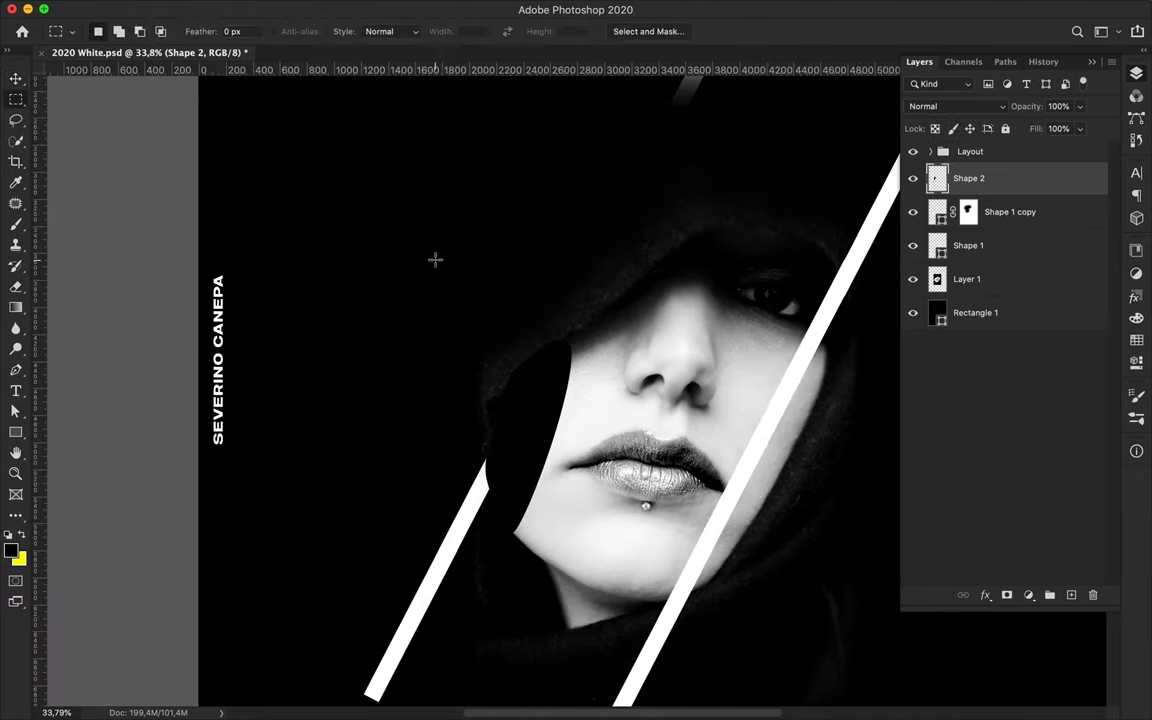
drag(435, 260, 692, 615)
drag(968, 178, 1097, 595)
alt+click(968, 178)
alt+click(968, 178)
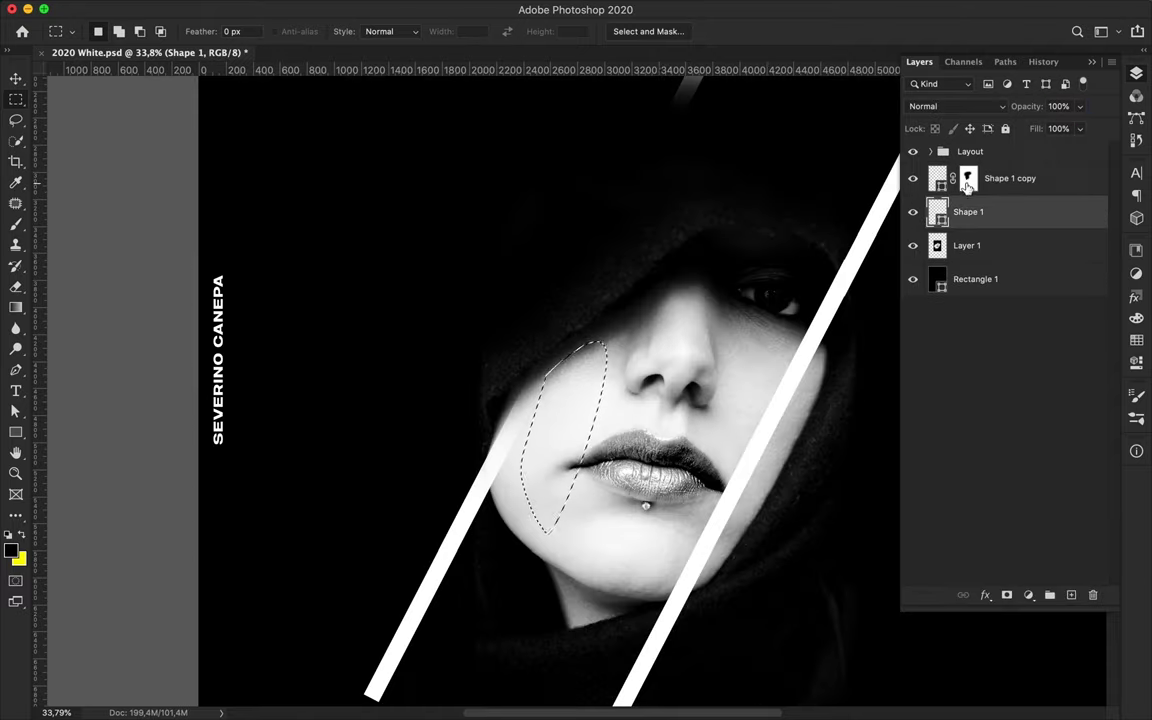
Step: Restore the cheek shape, load it as a selection, delete it, and nudge the selection on the mask
key(ctrl+z)
ctrl+click(937, 178)
drag(968, 178, 1092, 595)
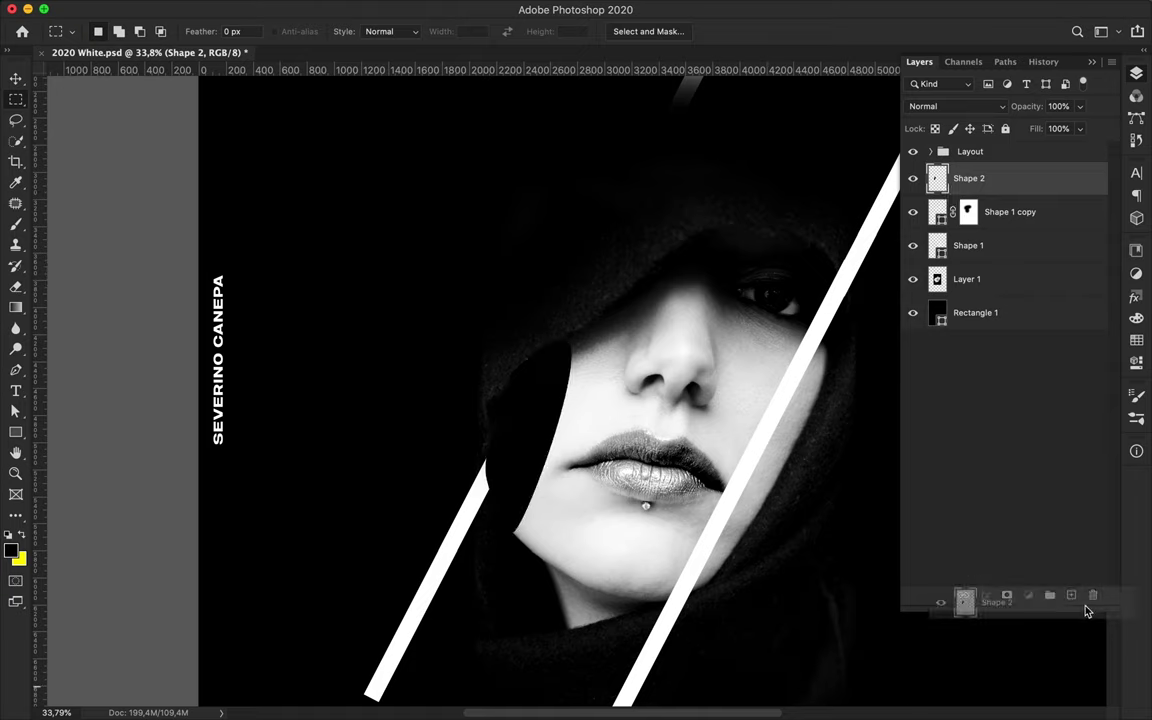
click(968, 178)
key(b)
key(m)
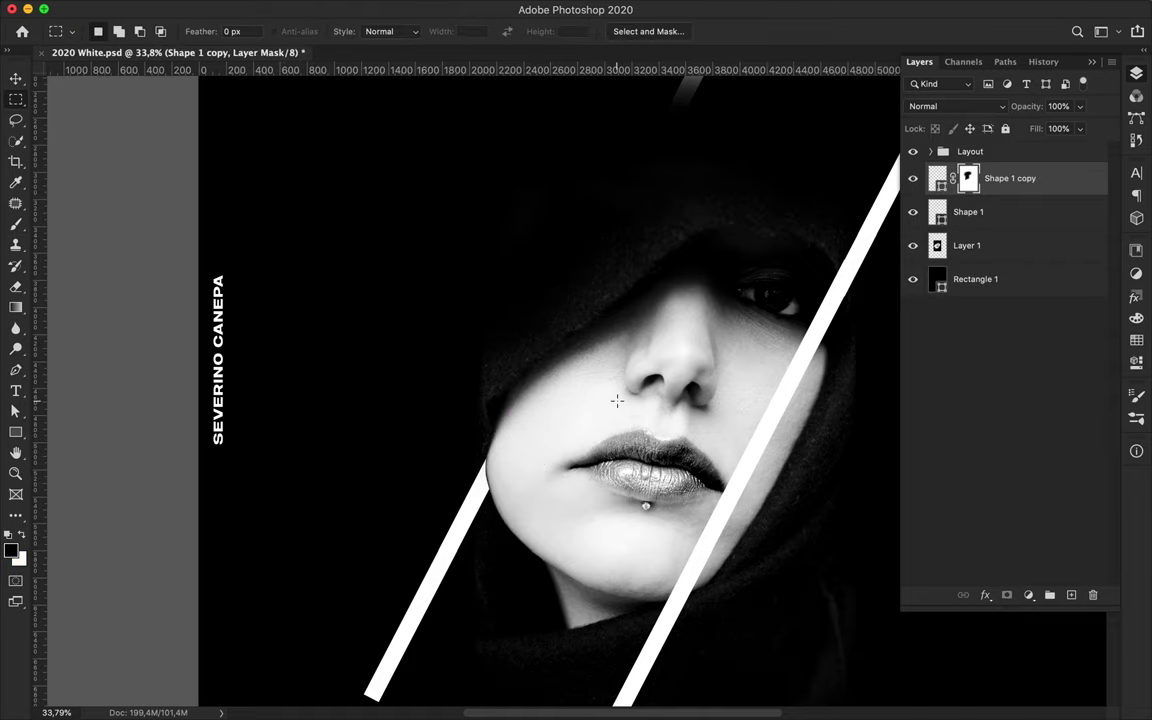
scroll(570, 385, up, 5)
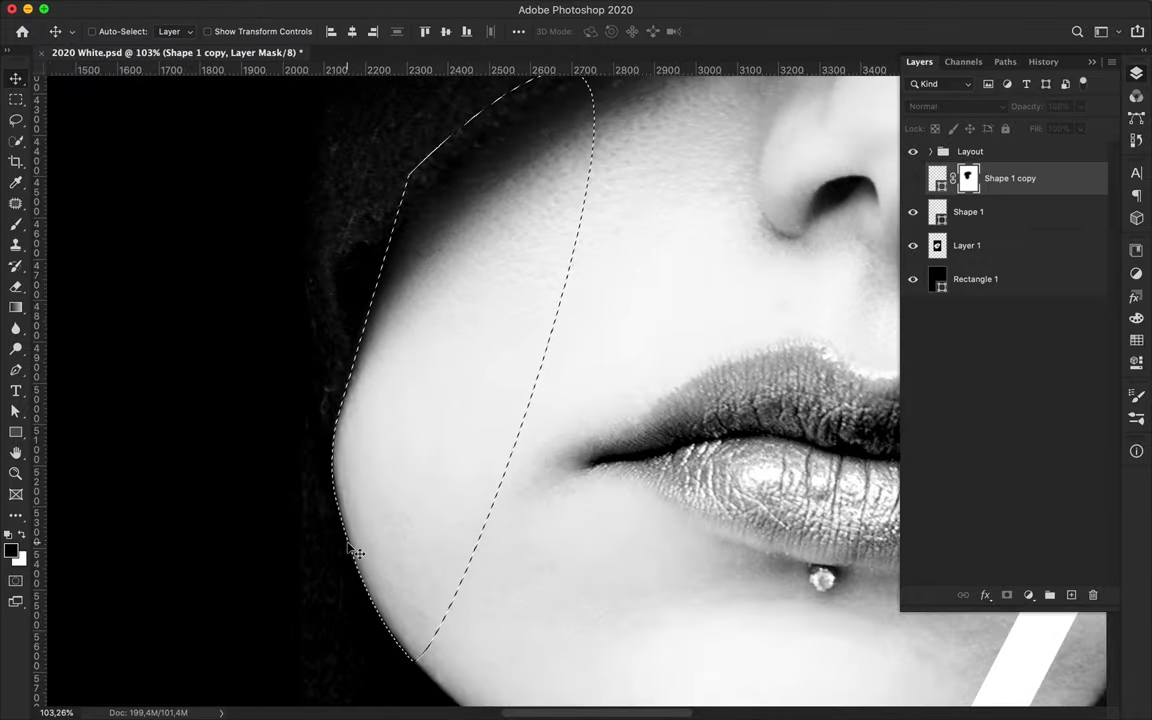
drag(355, 553, 355, 543)
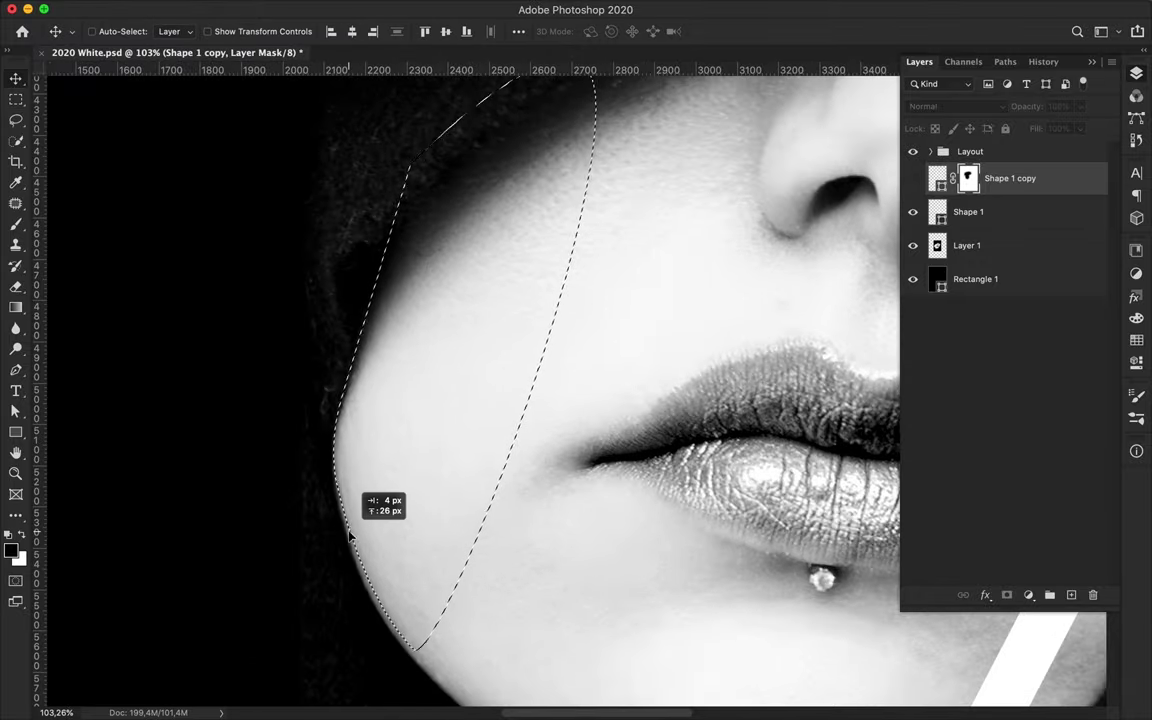
click(912, 178)
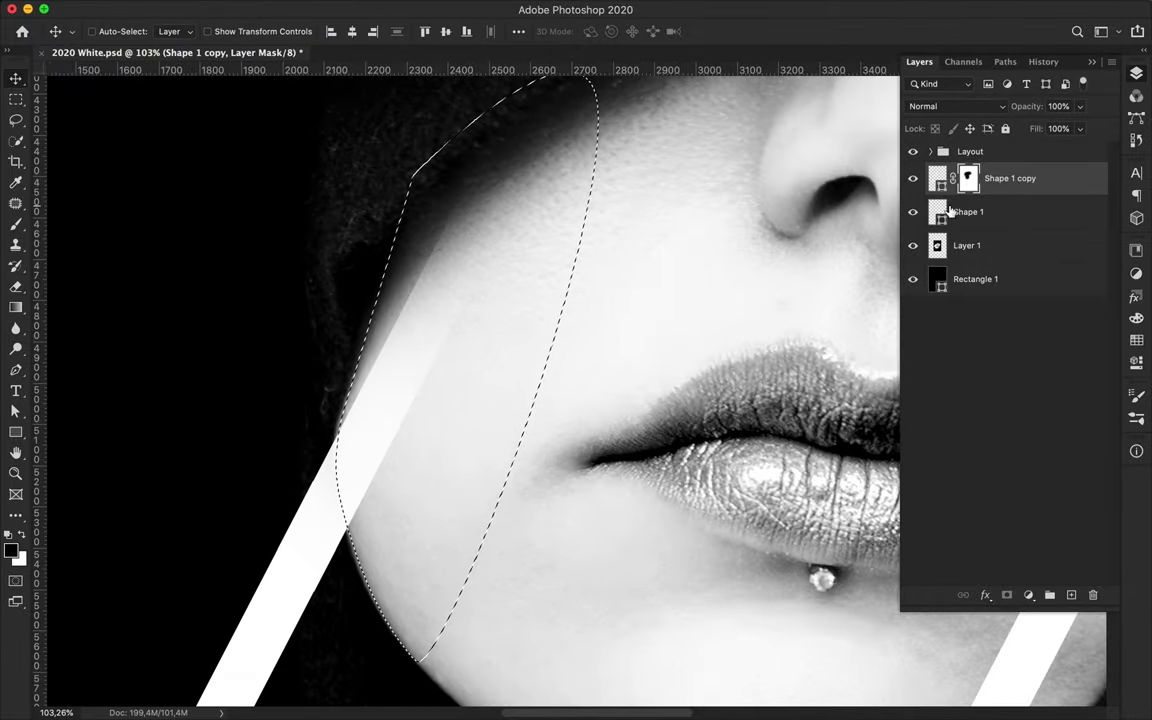
key(b)
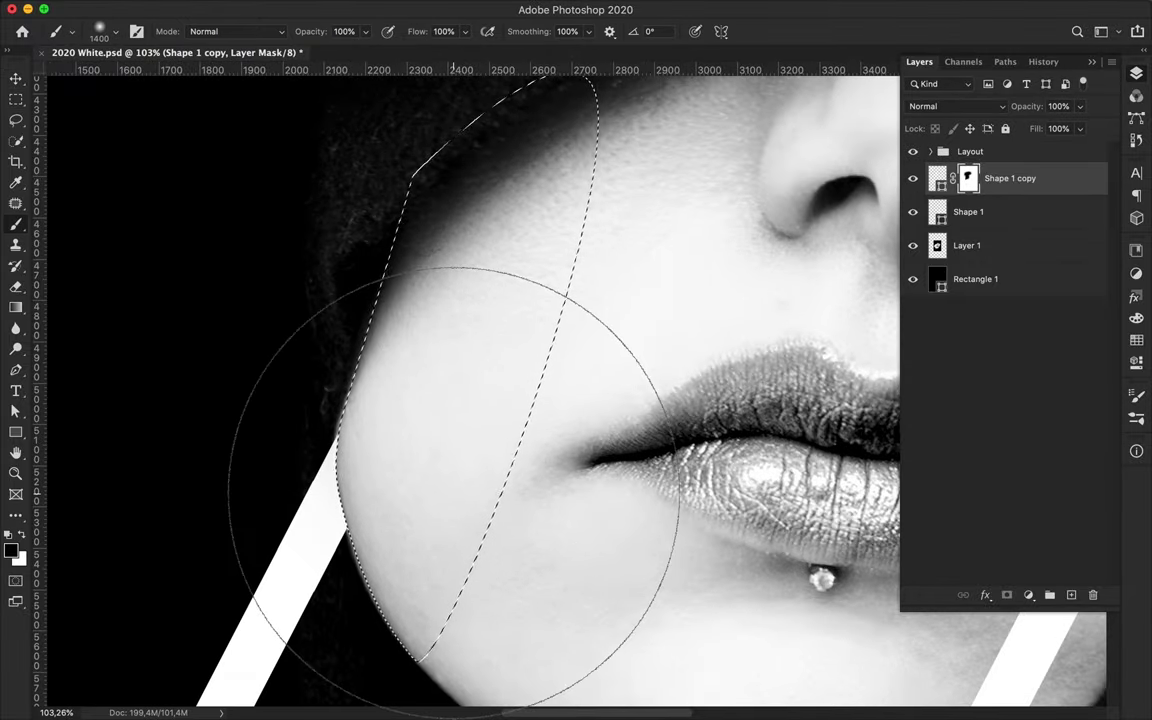
Step: Deselect, zoom in, and clean the stripe mask along the cheek edge with a smaller eraser, then fit the poster
key(ctrl+d)
key(ctrl+plus)
key(e)
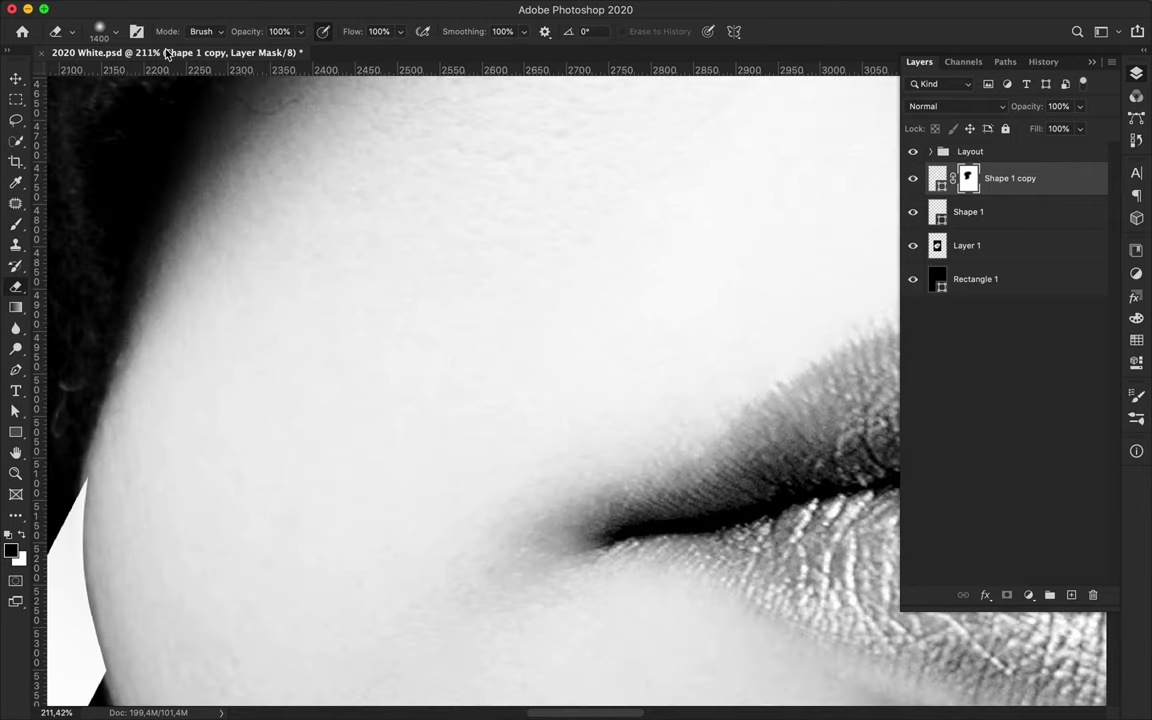
click(108, 31)
scroll(360, 535, left, 3)
scroll(360, 535, left, 3)
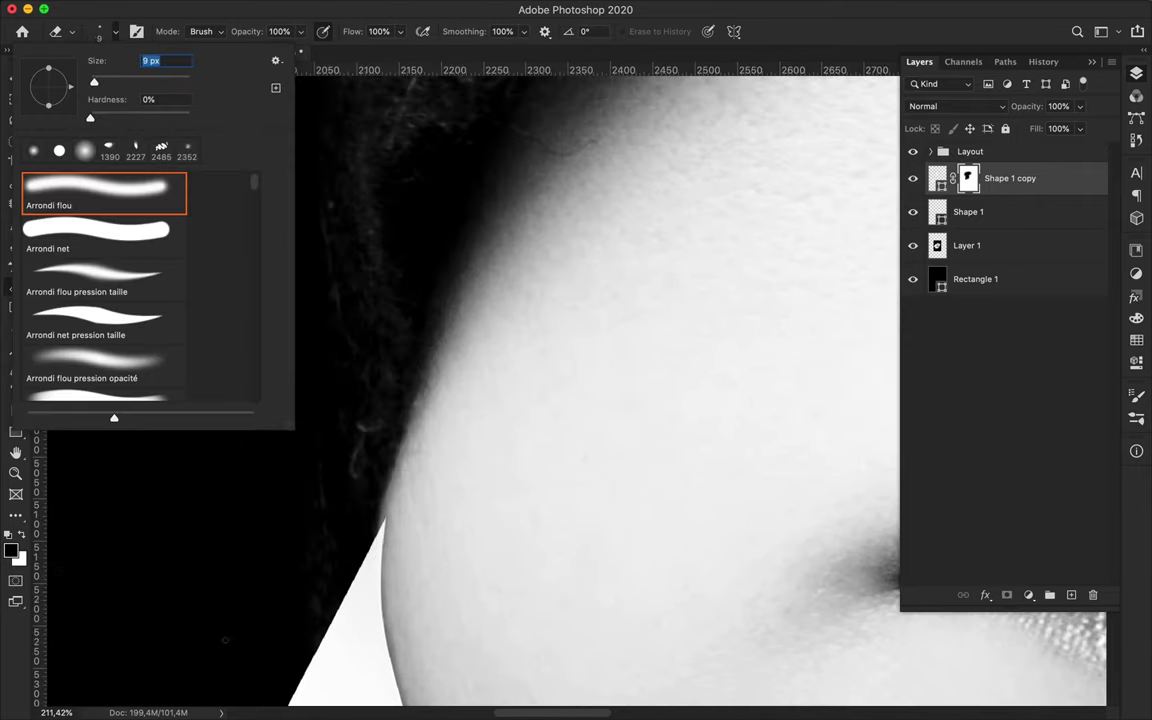
scroll(360, 535, left, 2)
key(Return)
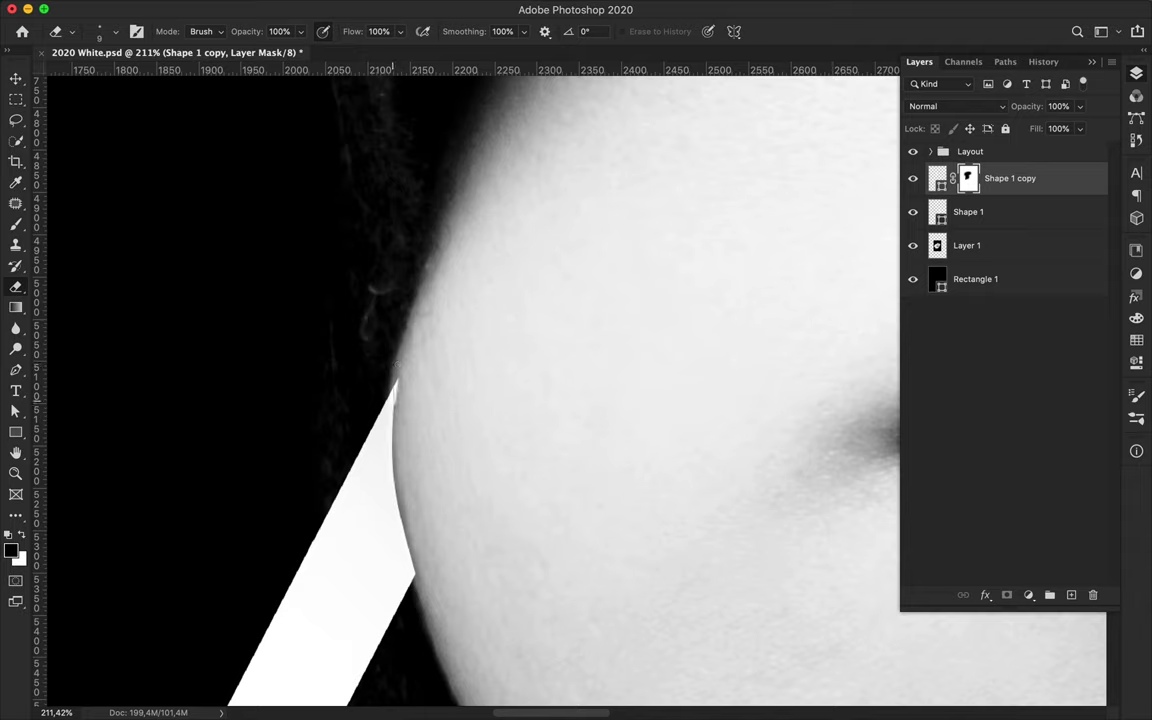
key(x)
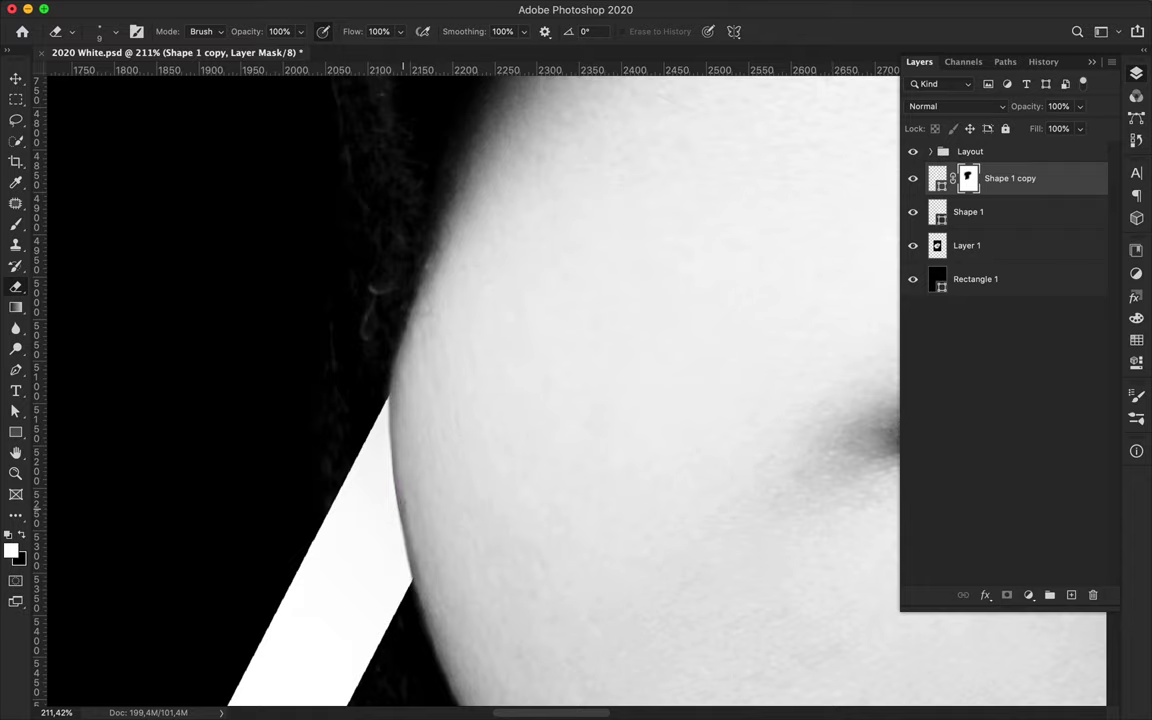
key(ctrl+0)
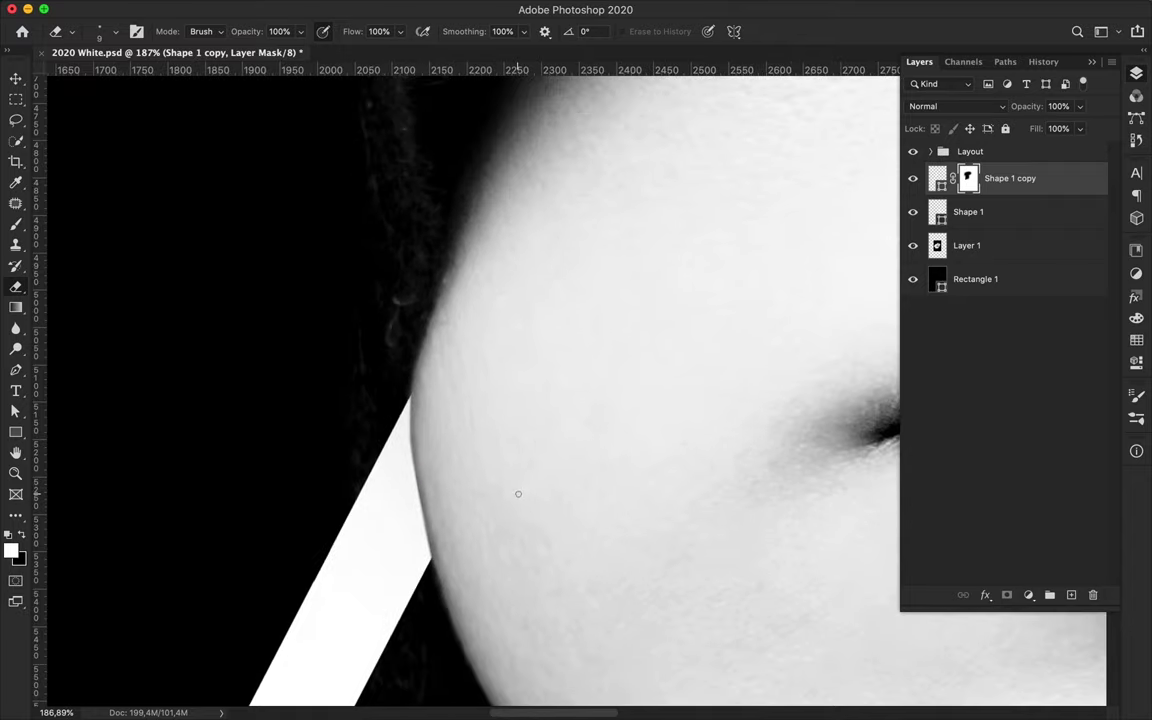
key(v)
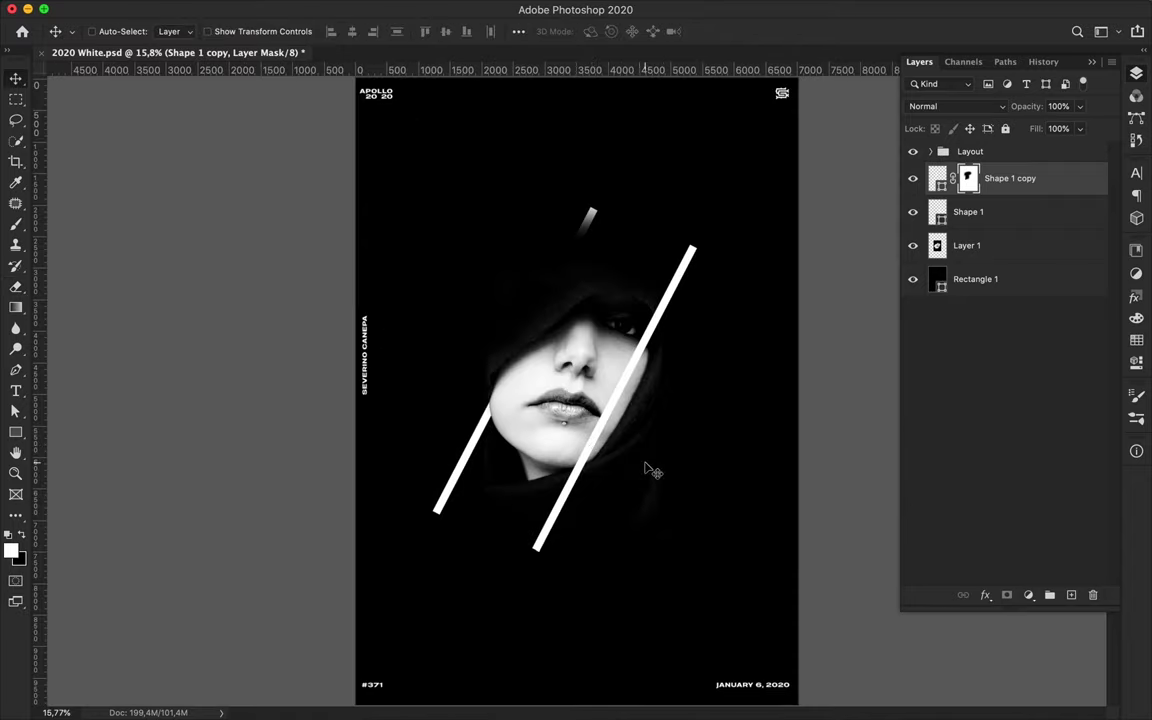
Step: Fill the right stripe with a pink-to-yellow gradient preset
scroll(652, 470, up, 3)
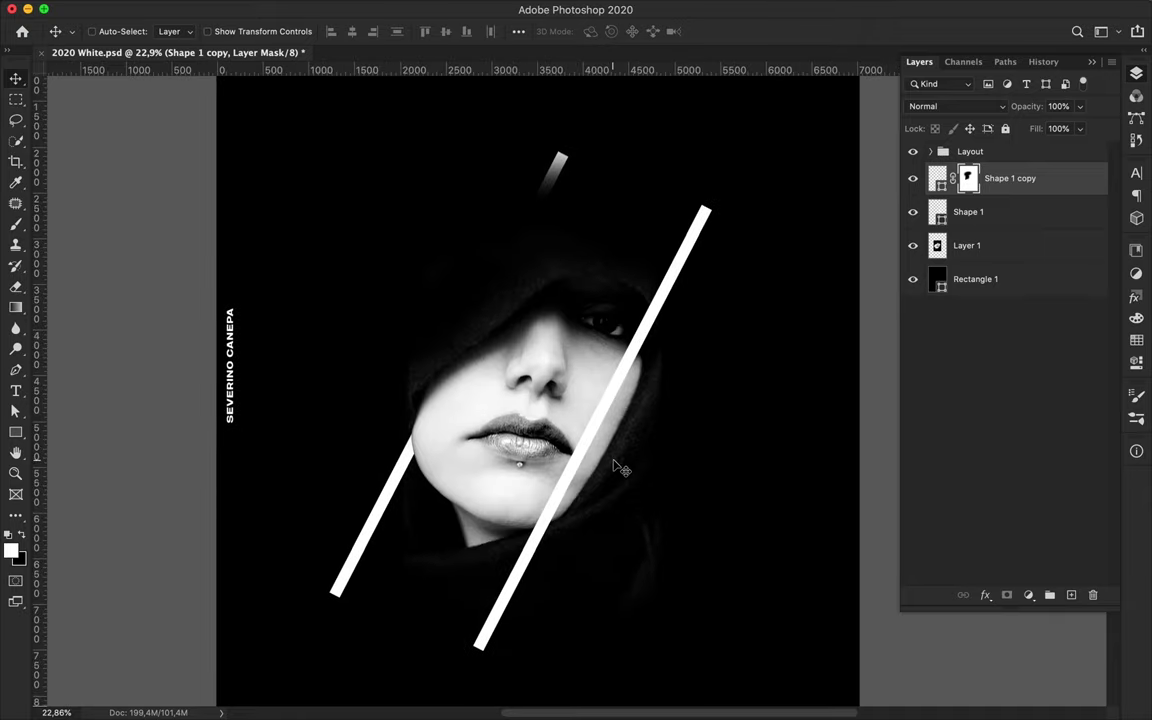
ctrl+click(600, 425)
key(a)
click(238, 31)
click(228, 63)
click(304, 119)
key(v)
Step: Fill the left stripe with a cyan gradient preset, then select the Shape 1 layer
click(372, 550)
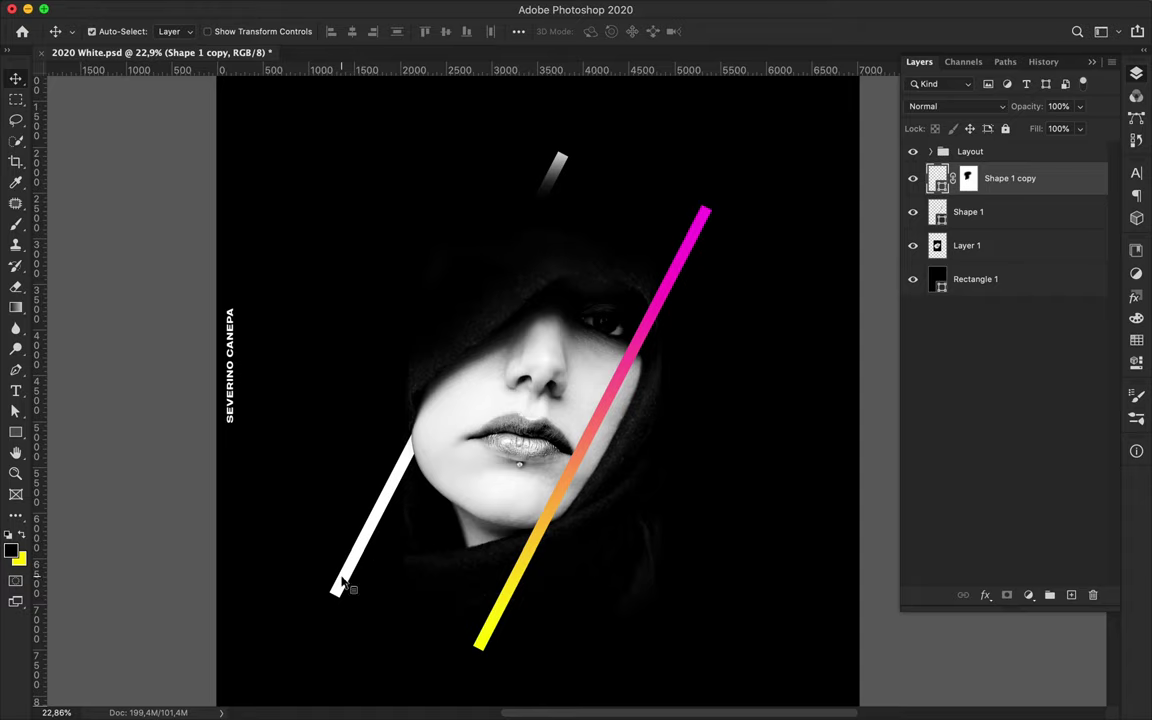
key(a)
click(238, 31)
click(285, 118)
scroll(315, 140, down, 3)
click(300, 150)
key(v)
scroll(393, 285, up, 3)
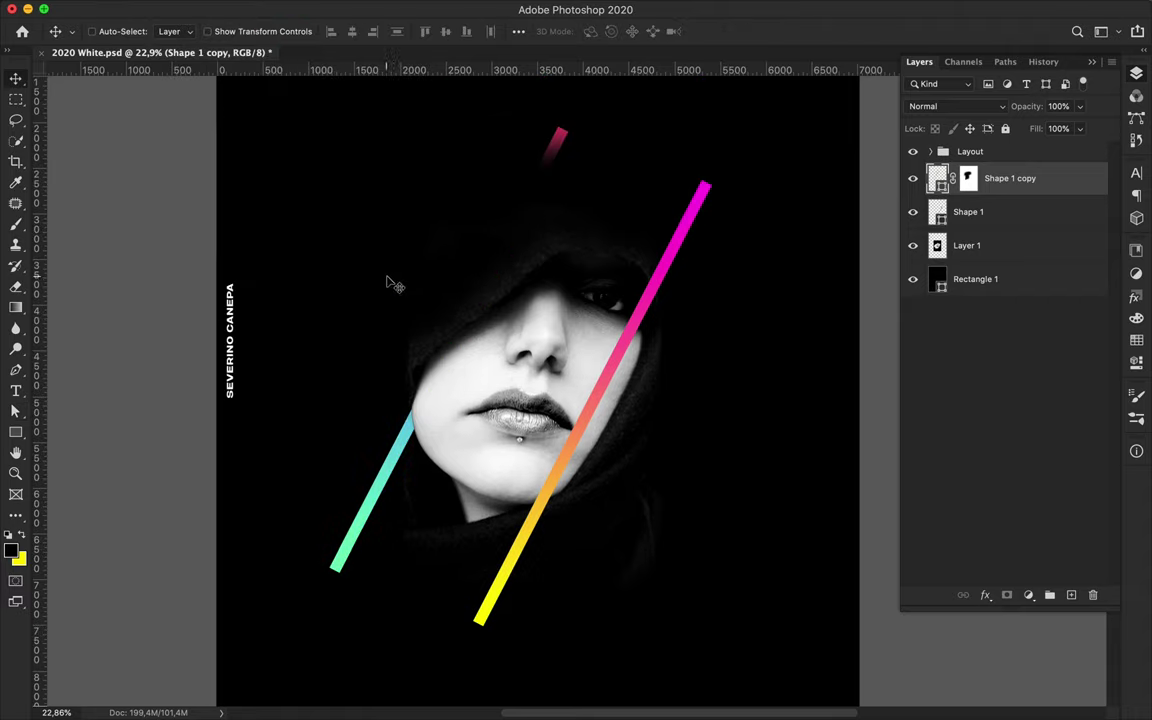
scroll(760, 263, down, 2)
scroll(760, 263, up, 3)
scroll(758, 265, up, 2)
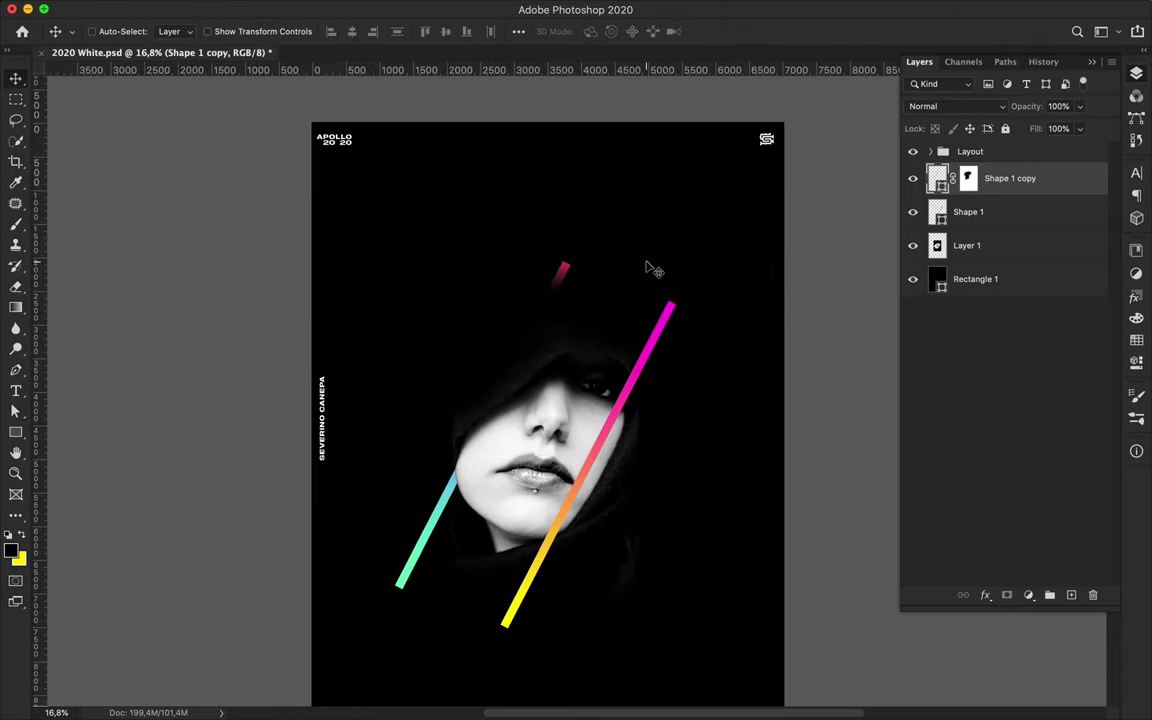
scroll(648, 268, down, 2)
scroll(642, 306, up, 1)
key(alt+bracketleft)
Step: Duplicate the pink-to-yellow stripe, shorten the copy, and offset it beside the original
drag(968, 212, 935, 230)
click(374, 9)
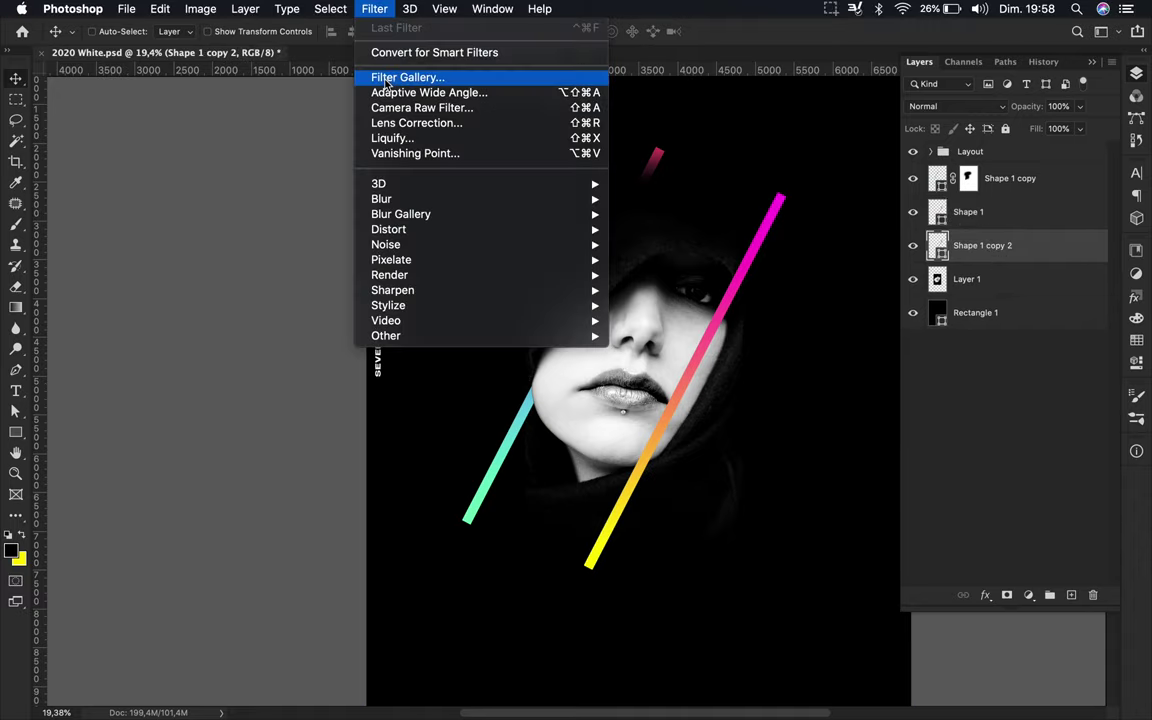
key(ctrl+t)
drag(776, 190, 728, 265)
key(Return)
drag(690, 340, 680, 360)
Step: Convert the shortened copy to a smart object and apply a Gaussian Blur
click(374, 9)
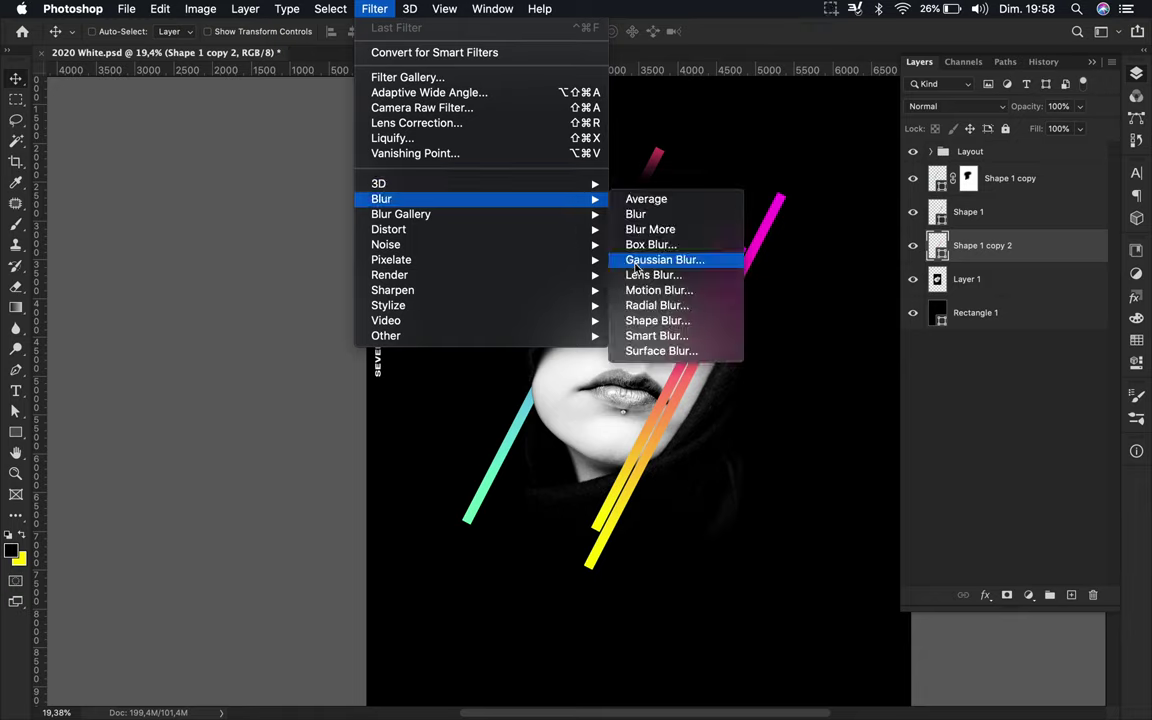
click(636, 262)
click(690, 249)
mouse_move(1010, 417)
mouse_down()
mouse_move(975, 424)
mouse_move(1004, 424)
mouse_move(995, 421)
mouse_up()
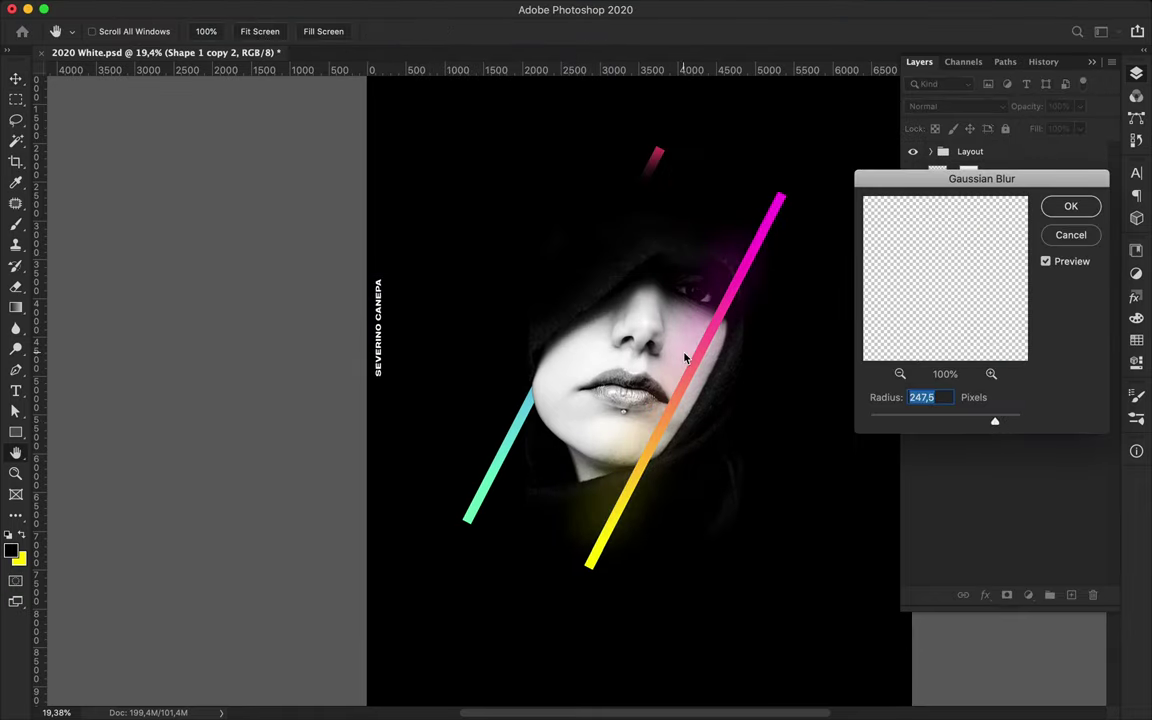
key(Return)
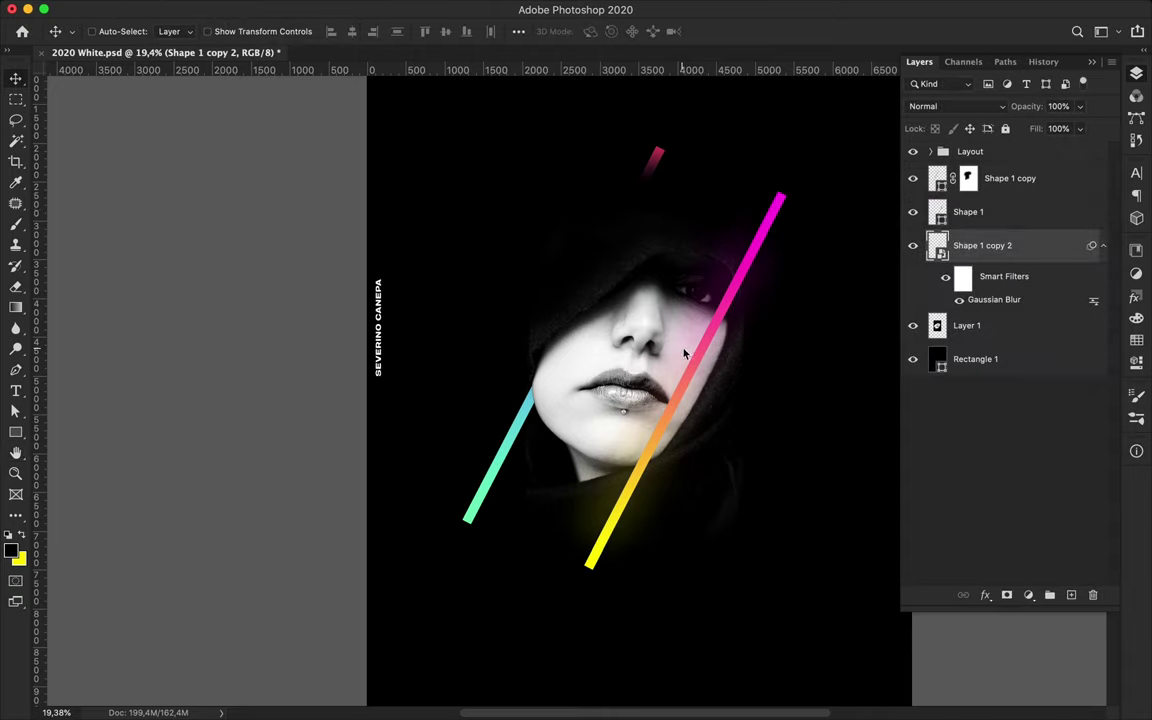
Step: Make another duplicate of the Shape 1 stripe and resize it toward its bottom end
click(780, 205)
key(ctrl+t)
drag(780, 205, 745, 385)
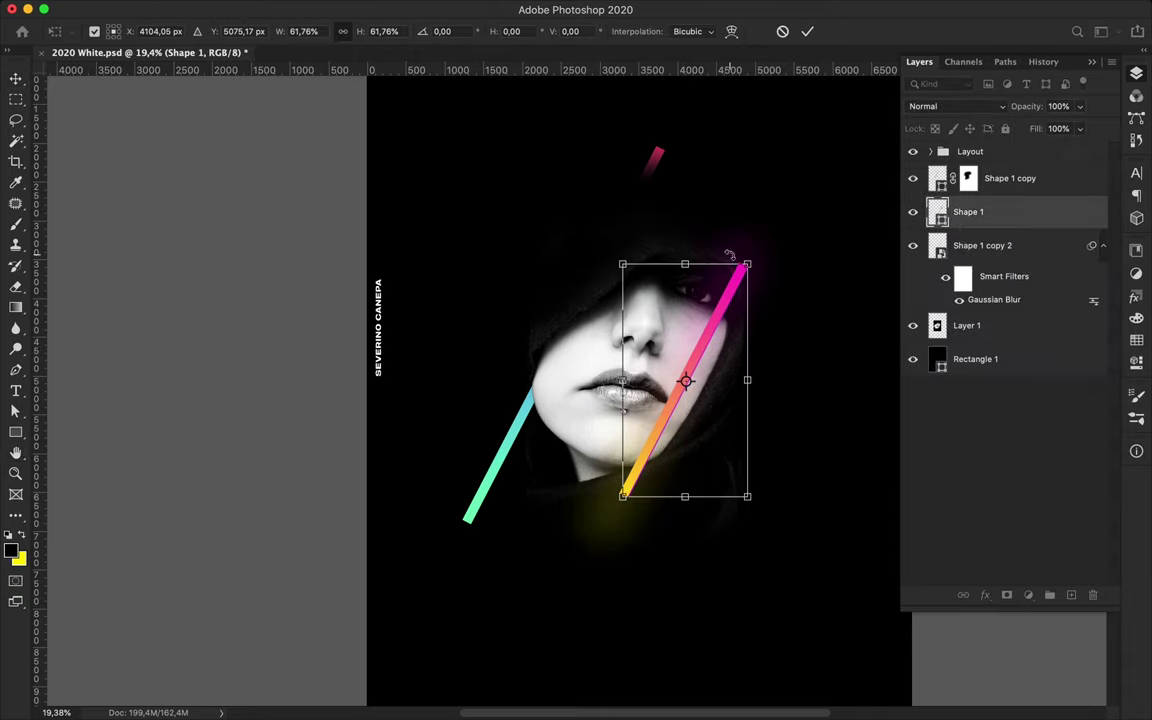
key(Escape)
drag(733, 289, 727, 289)
key(ctrl+t)
mouse_move(777, 194)
mouse_down()
mouse_move(652, 415)
mouse_move(778, 215)
mouse_move(738, 275)
mouse_up()
key(Return)
key(ctrl+t)
key(Return)
Step: Set the new copy's stroke to 13 pt and apply a Gaussian Blur of about 50 as a smart filter
key(a)
click(330, 31)
key(Return)
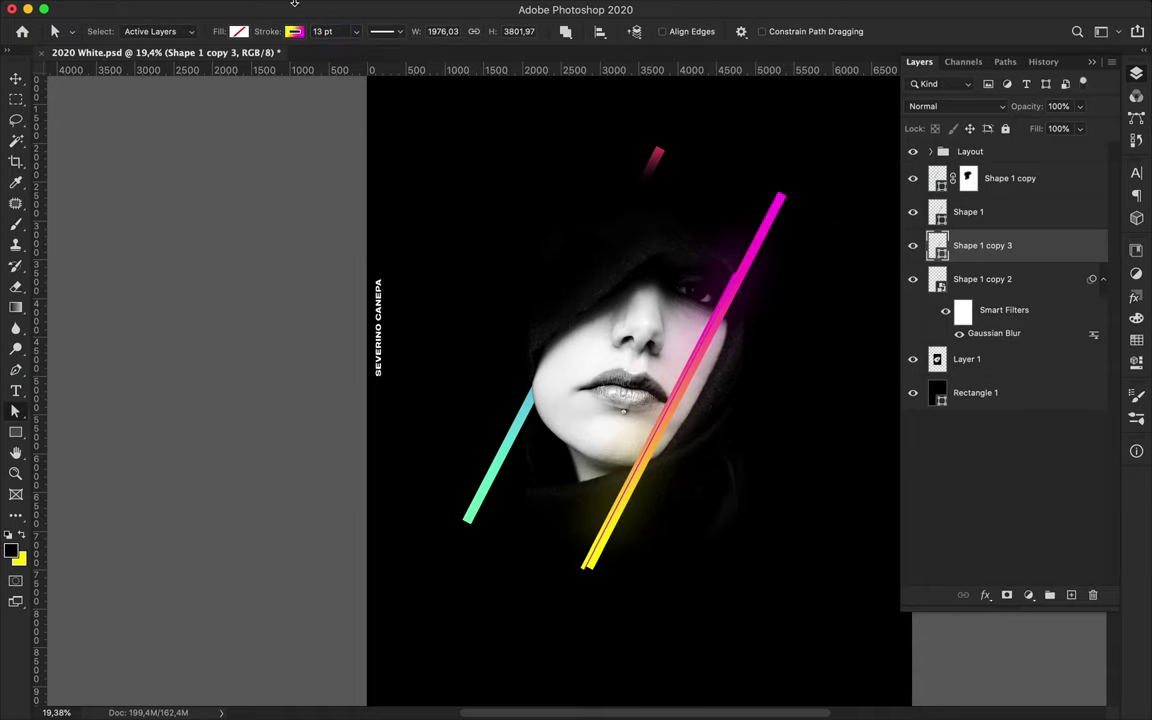
click(287, 8)
click(645, 247)
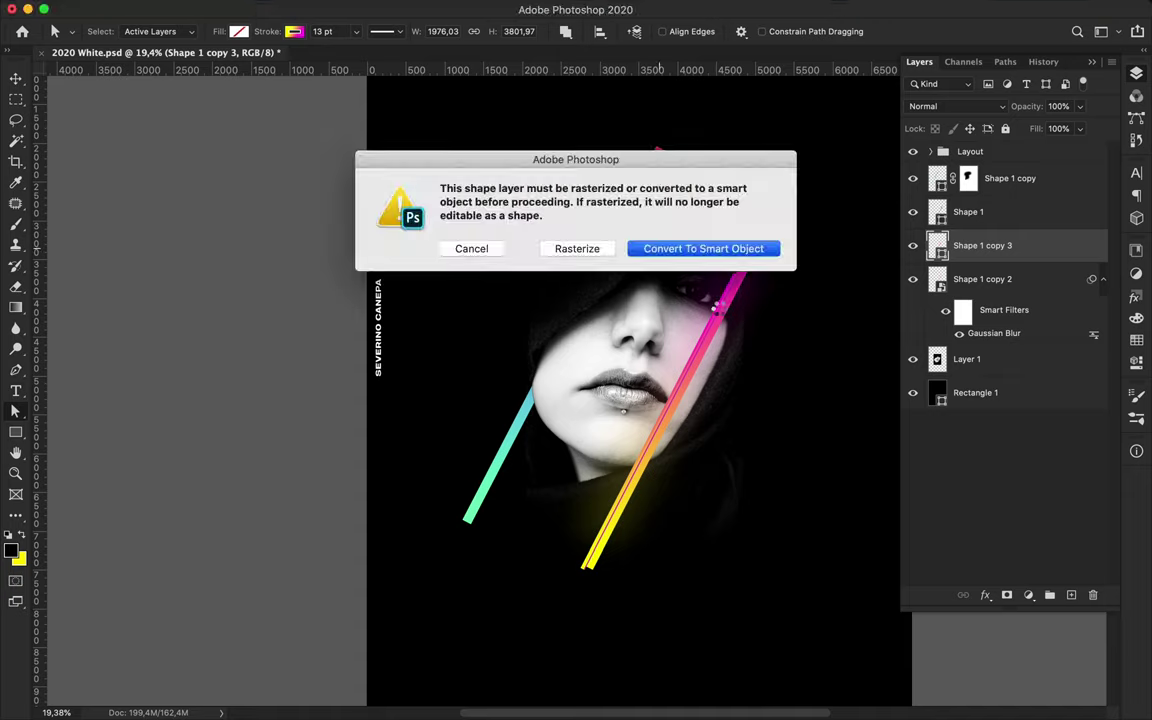
click(688, 249)
drag(962, 425, 955, 425)
click(1068, 207)
Step: Move Shape 1 copy 3 below Shape 1 copy 2 in the layer stack
key(v)
scroll(708, 340, up, 2)
mouse_move(1025, 245)
mouse_down()
mouse_move(1025, 308)
mouse_move(985, 378)
mouse_up()
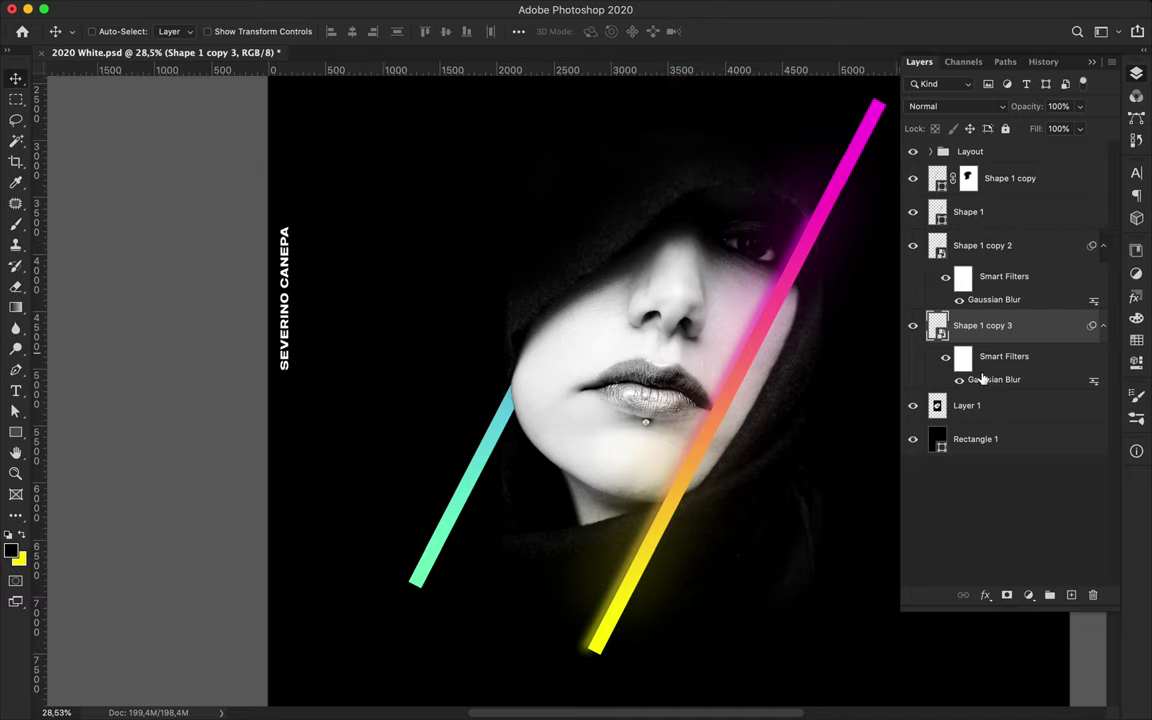
Step: Clip Shape 1 copy 3 to the photo layer and rotate it 180°
alt+click(980, 393)
key(ctrl+t)
right_click(656, 386)
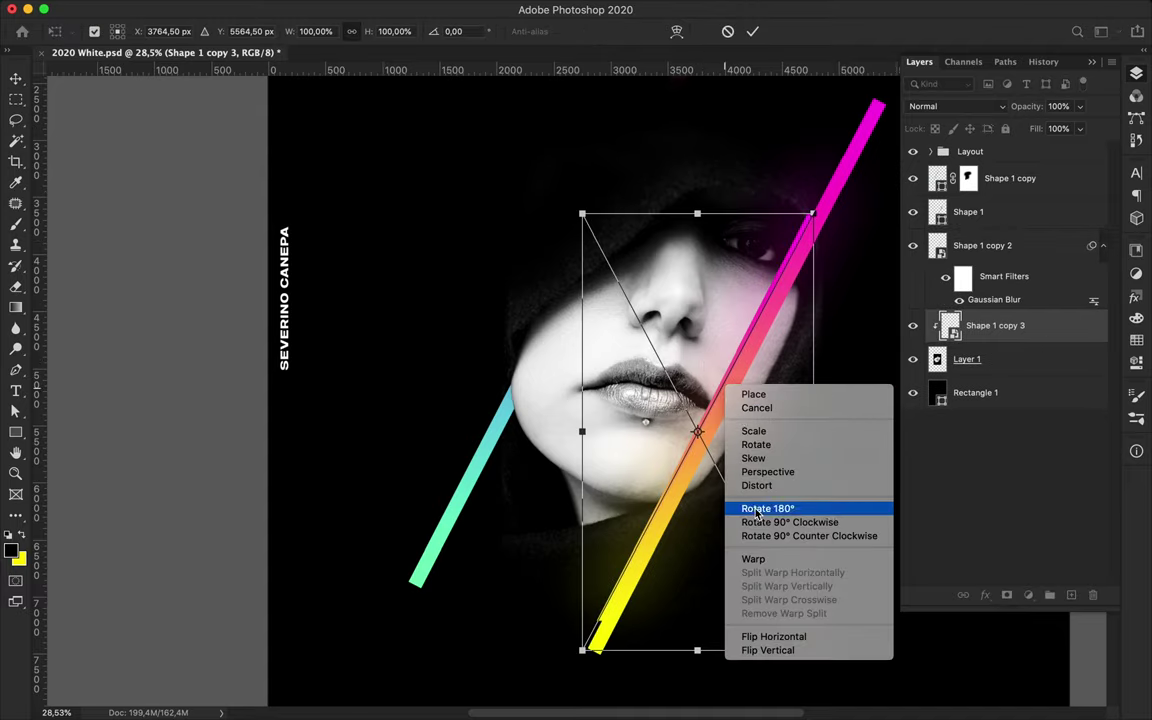
click(746, 506)
Step: Warp the stripe into a curve following the woman's cheek and jaw, and commit
scroll(693, 450, up, 1)
mouse_move(693, 450)
mouse_down()
mouse_move(586, 588)
mouse_move(647, 478)
mouse_move(722, 397)
mouse_up()
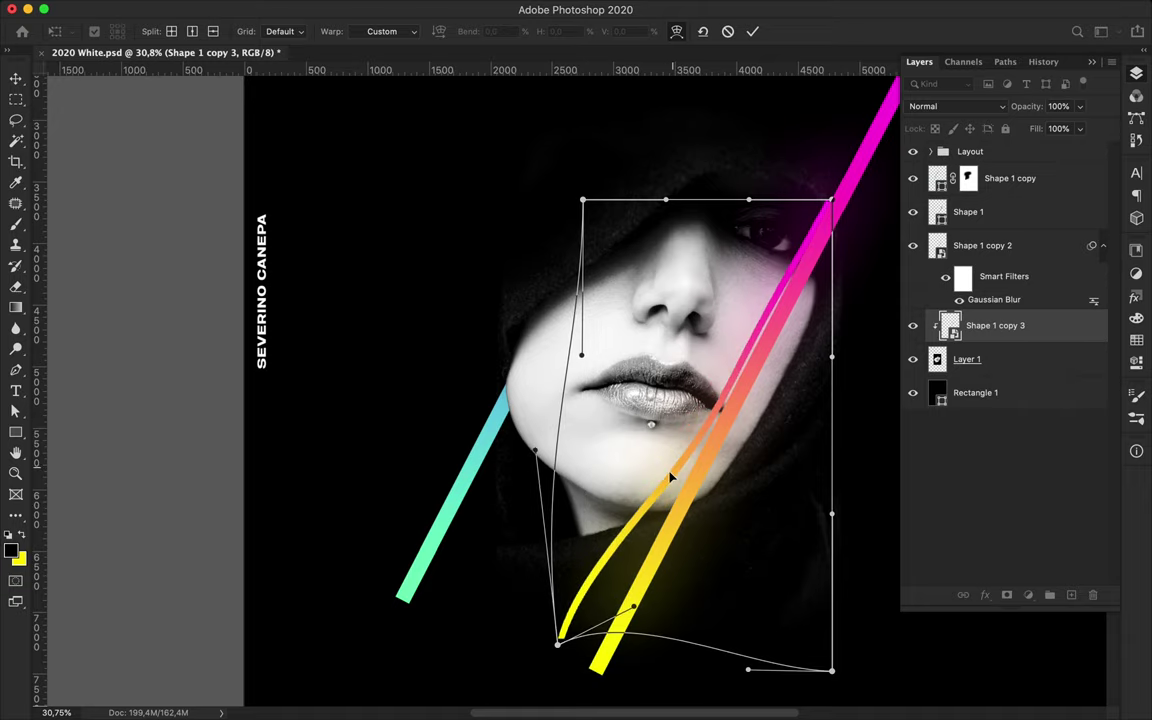
drag(734, 376, 740, 354)
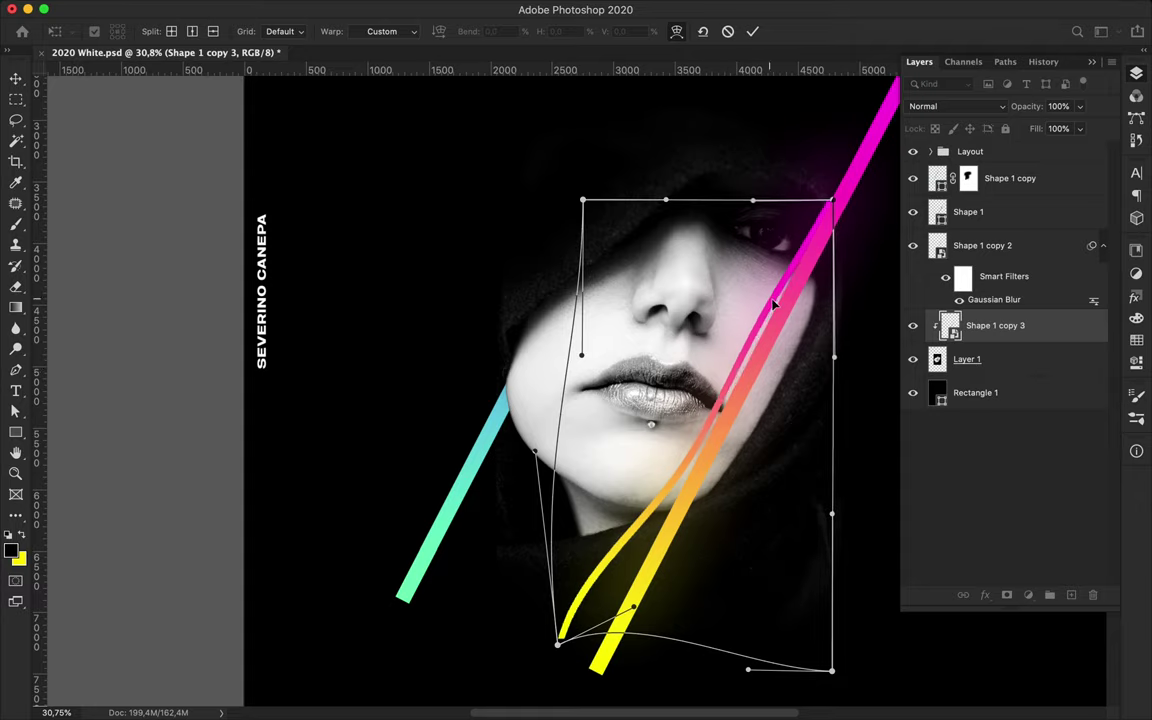
drag(740, 354, 900, 355)
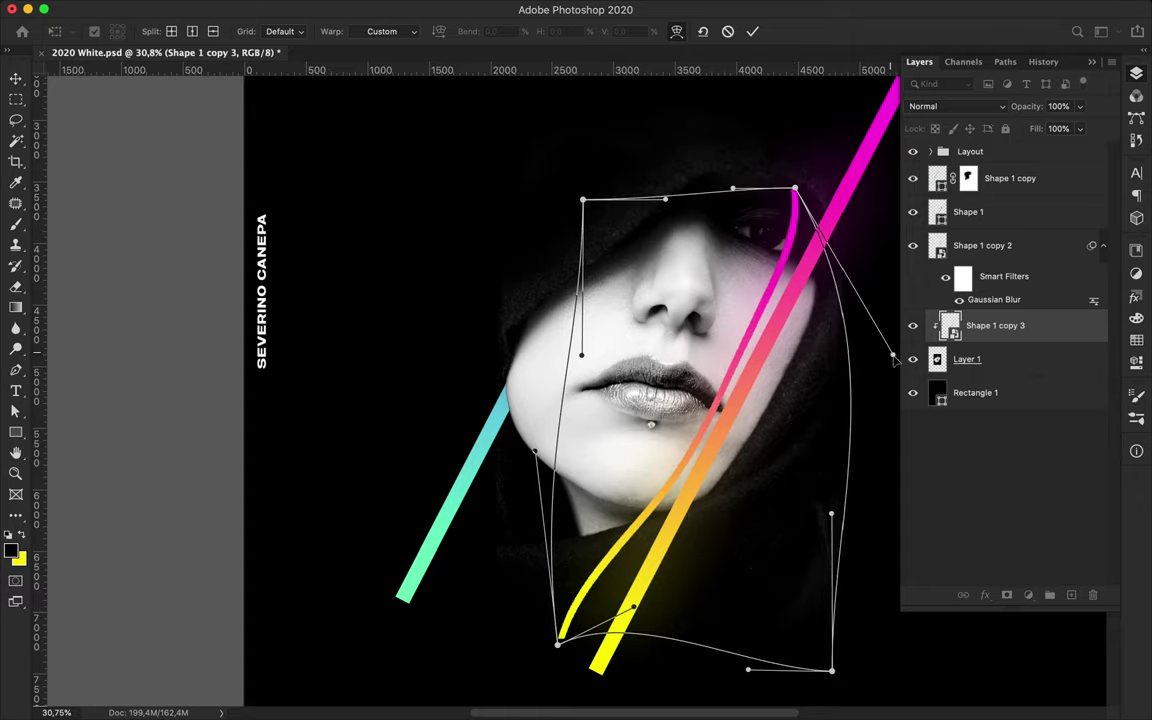
drag(794, 188, 800, 188)
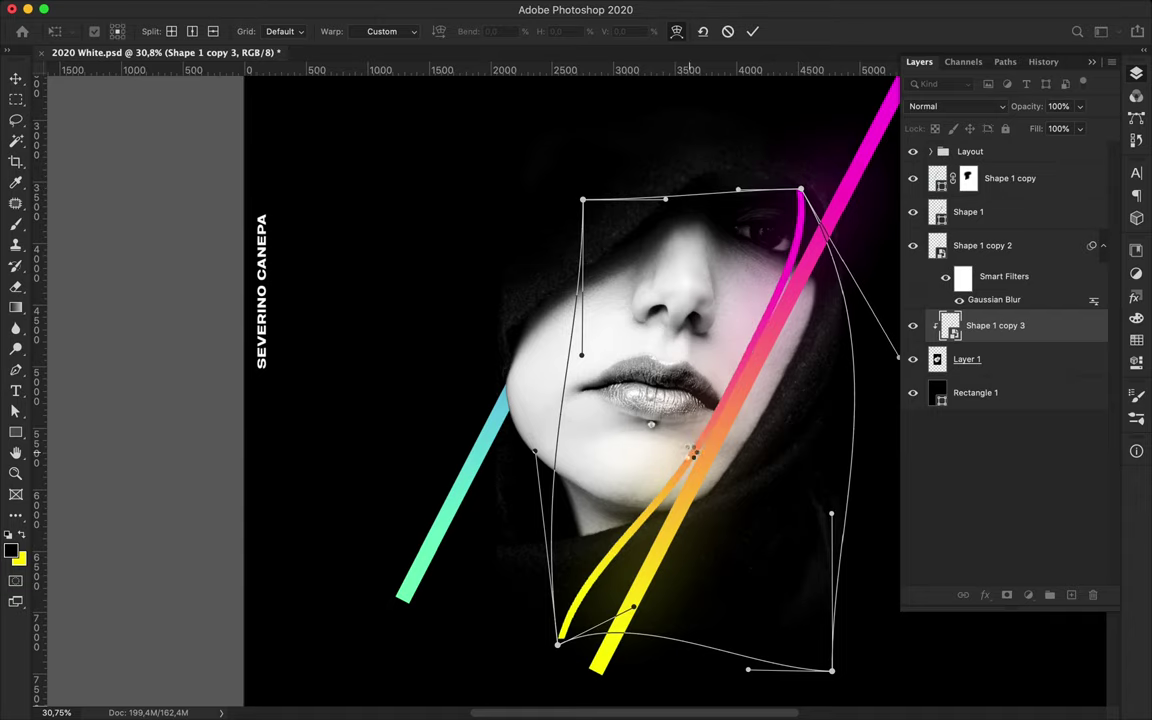
key(Return)
Step: Add a layer mask to Shape 1 copy 3 and paint out the lower yellow glow in black
key(b)
click(1007, 595)
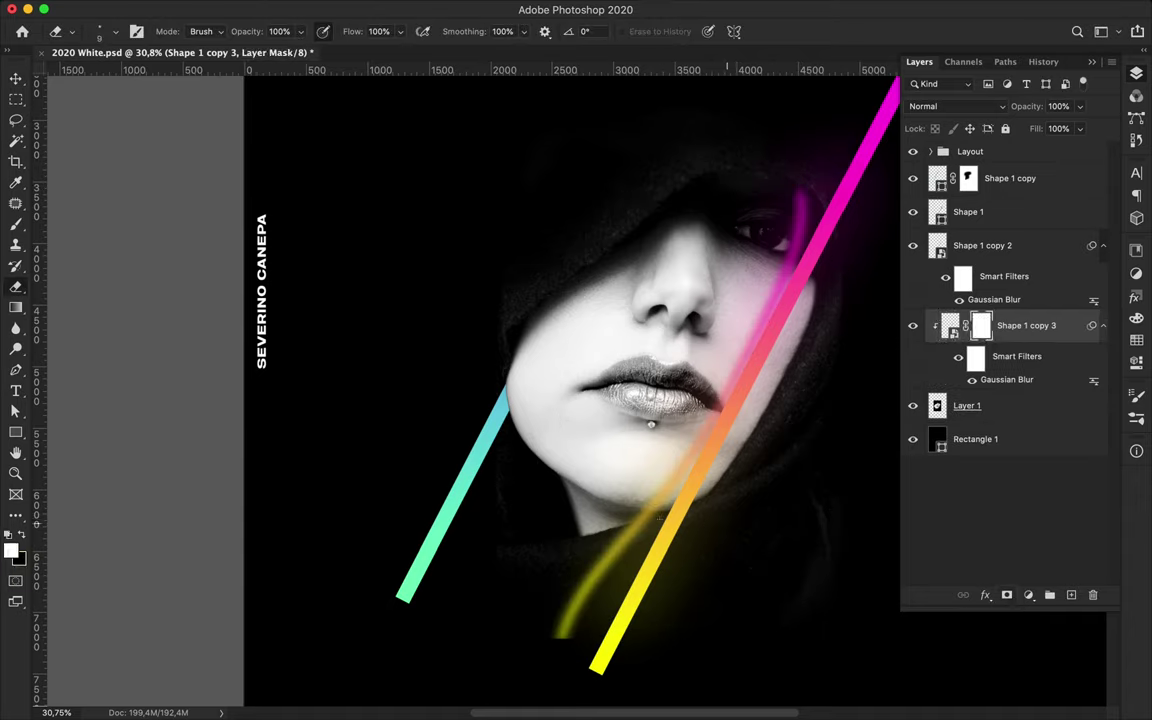
key(x)
click(72, 31)
key(Escape)
key(x)
drag(526, 522, 537, 643)
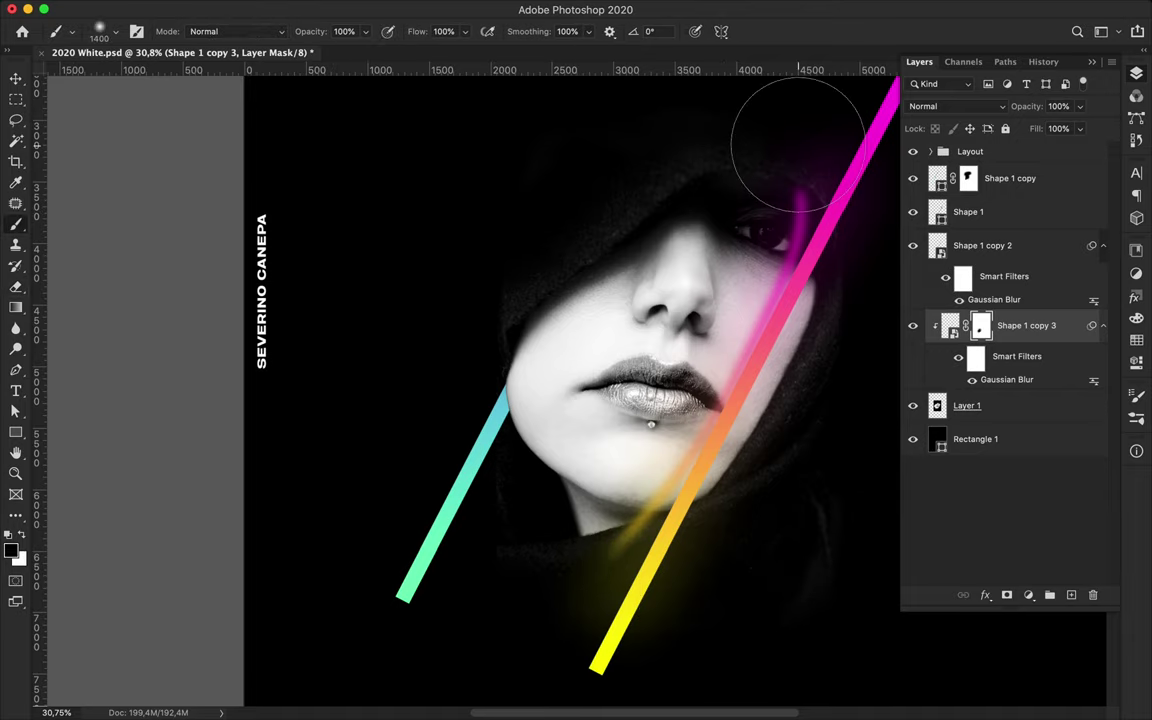
Step: Reposition the view and reopen the brush presets
key(v)
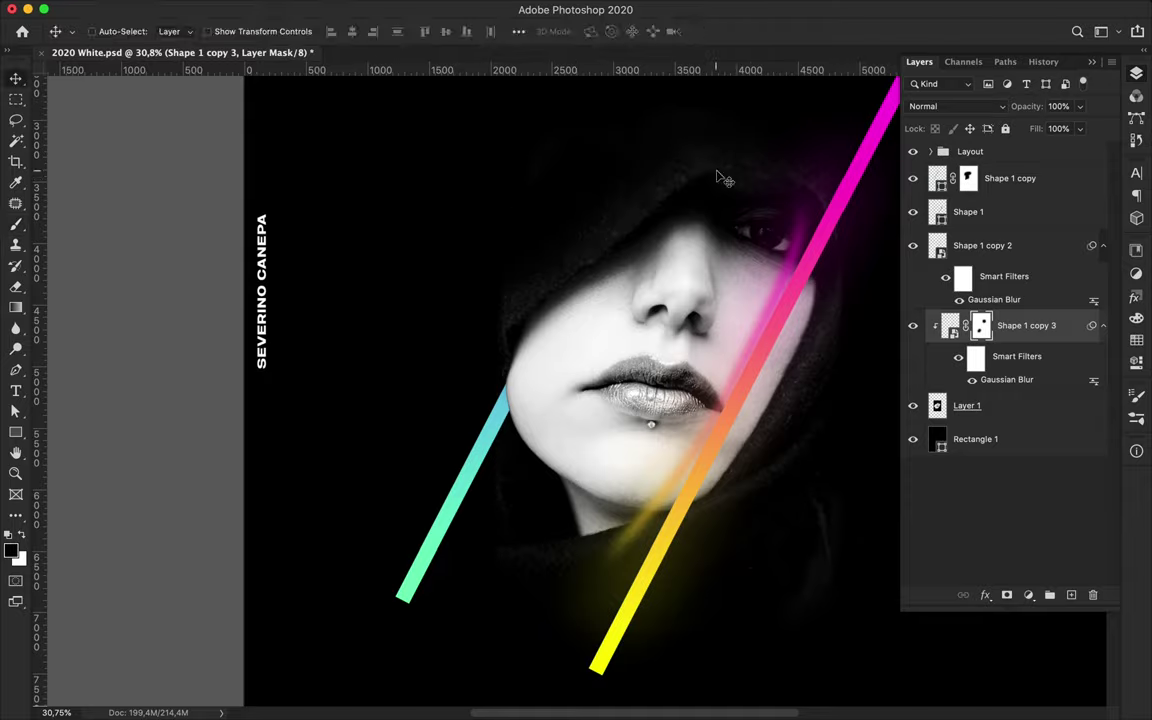
scroll(718, 178, up, 3)
scroll(718, 178, up, 3)
key(b)
click(100, 31)
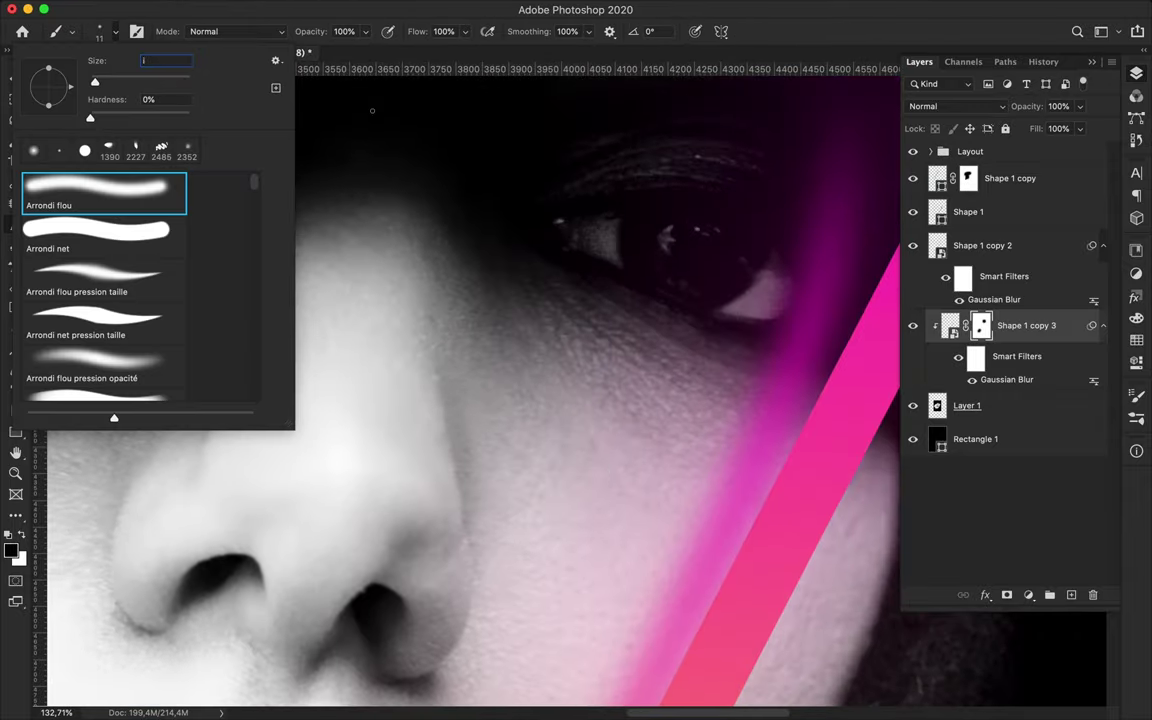
Step: Sample pink from the stripe and add a new layer clipped to the photo
key(Escape)
key(i)
drag(893, 302, 945, 330)
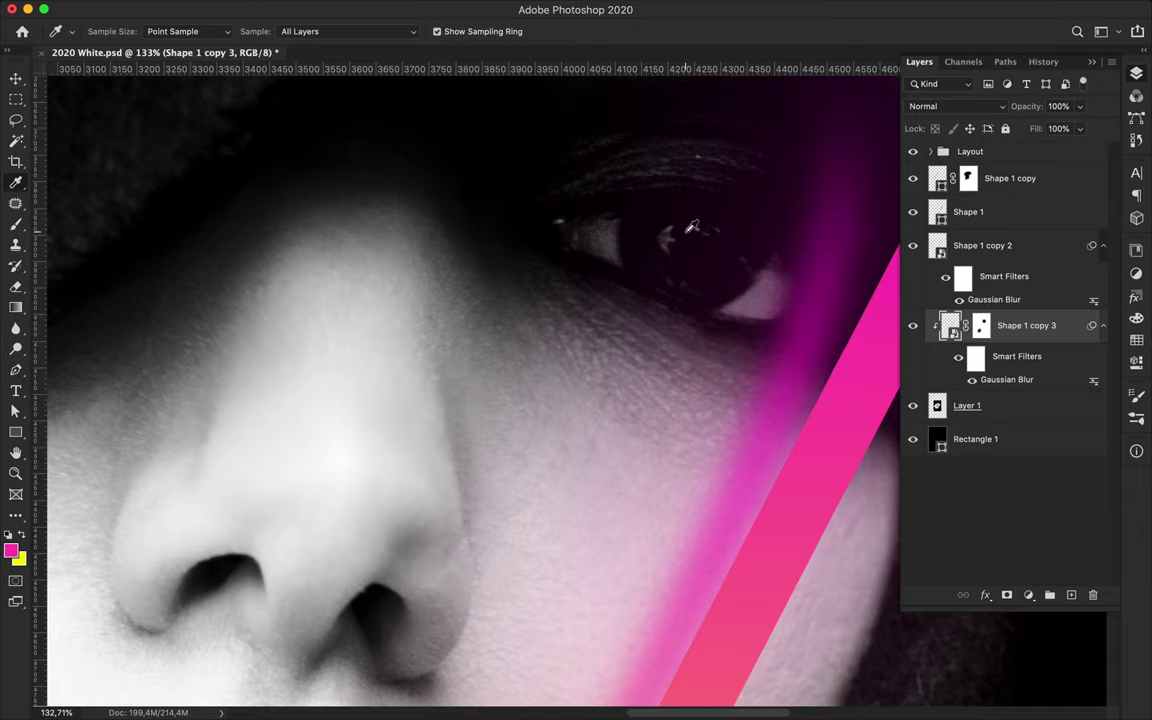
key(b)
click(1000, 405)
key(ctrl+shift+alt+n)
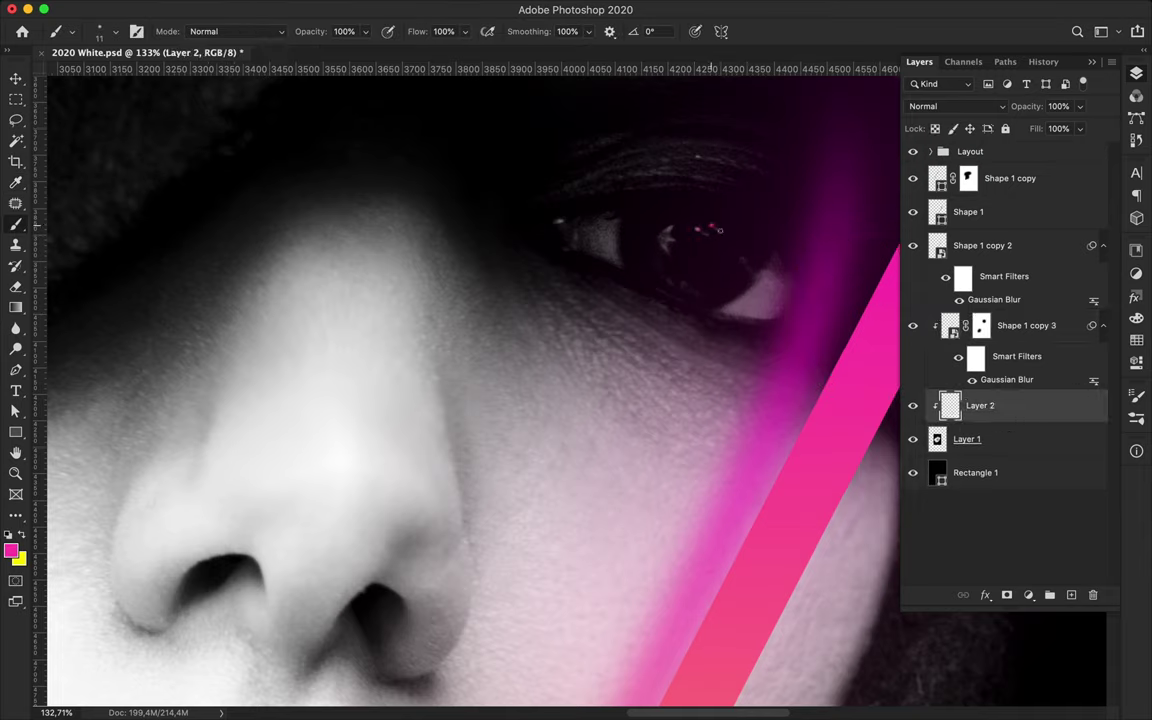
Step: Shrink the brush to 1 px and dot tiny pink catchlights into the eye
key(v)
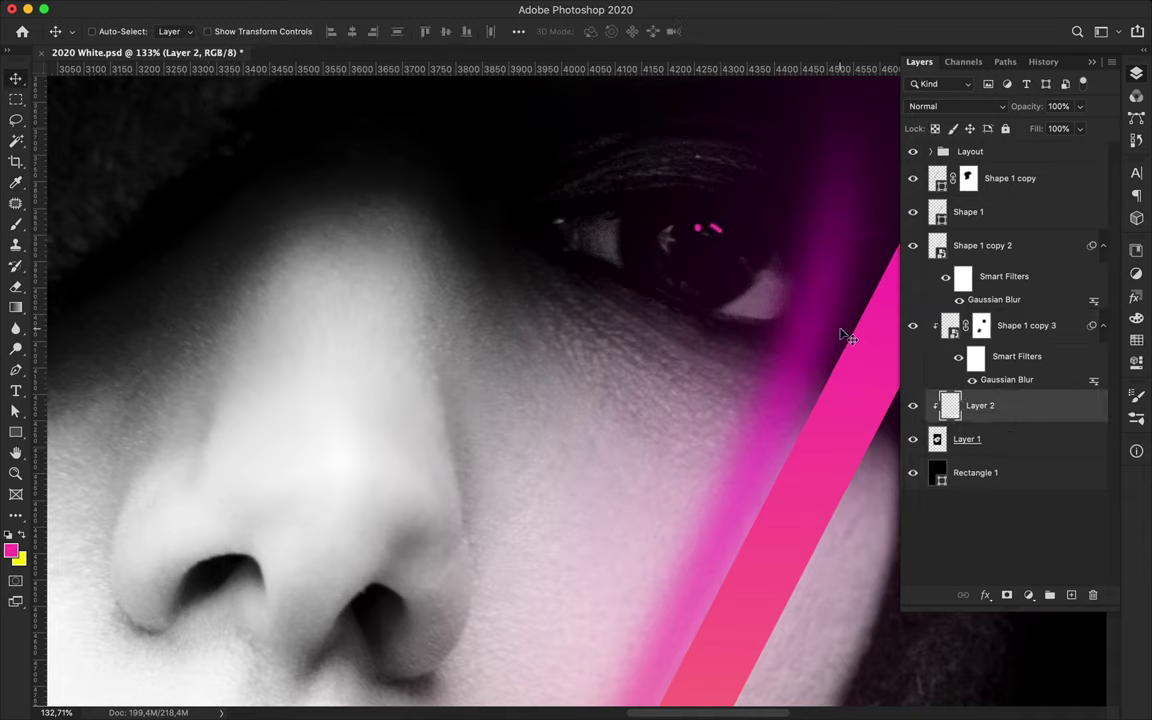
scroll(785, 289, up, 5)
scroll(690, 250, up, 2)
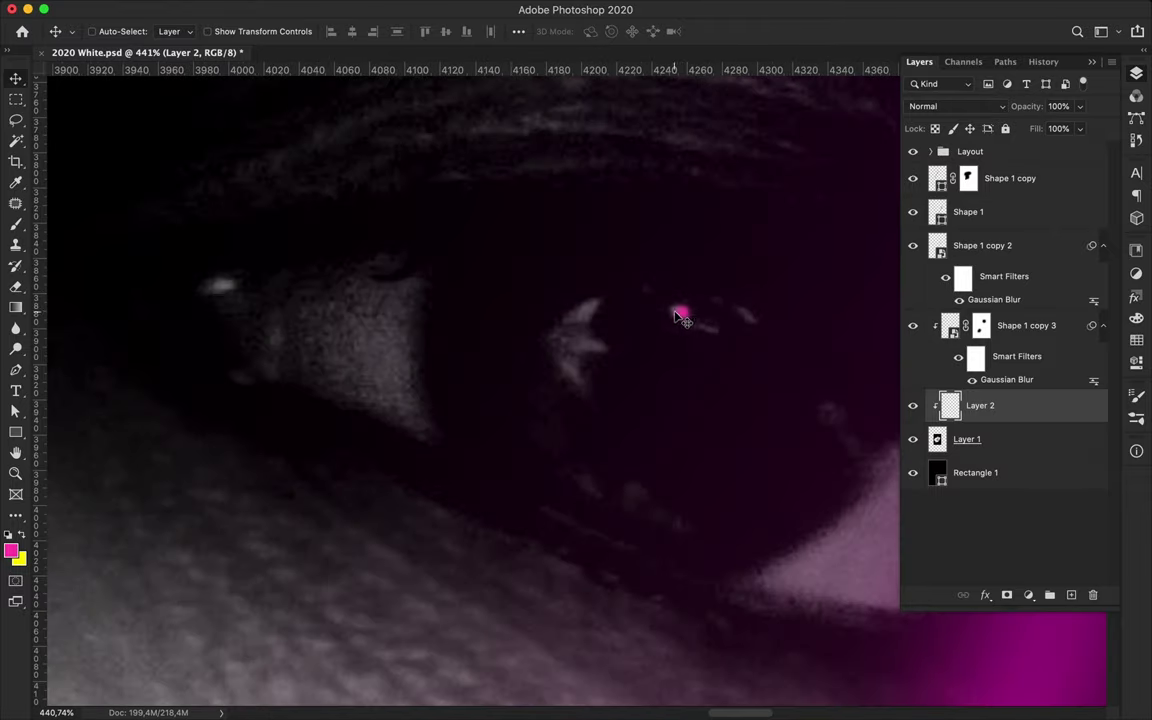
key(b)
click(111, 31)
drag(98, 84, 96, 87)
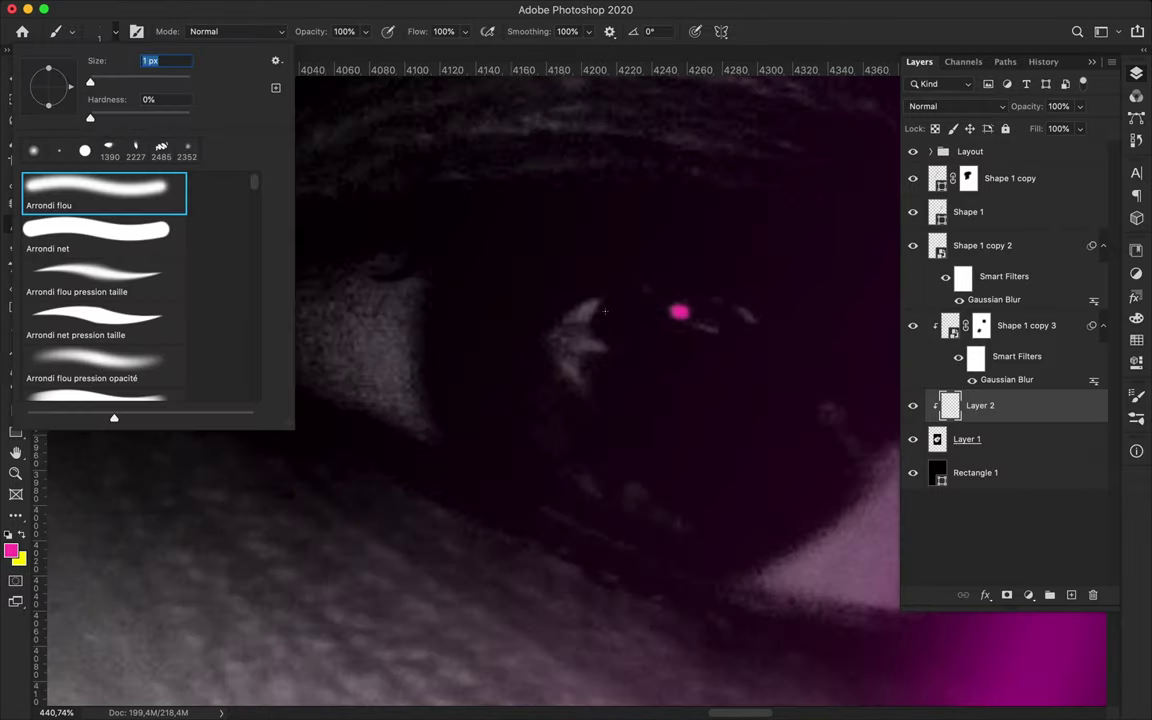
key(Return)
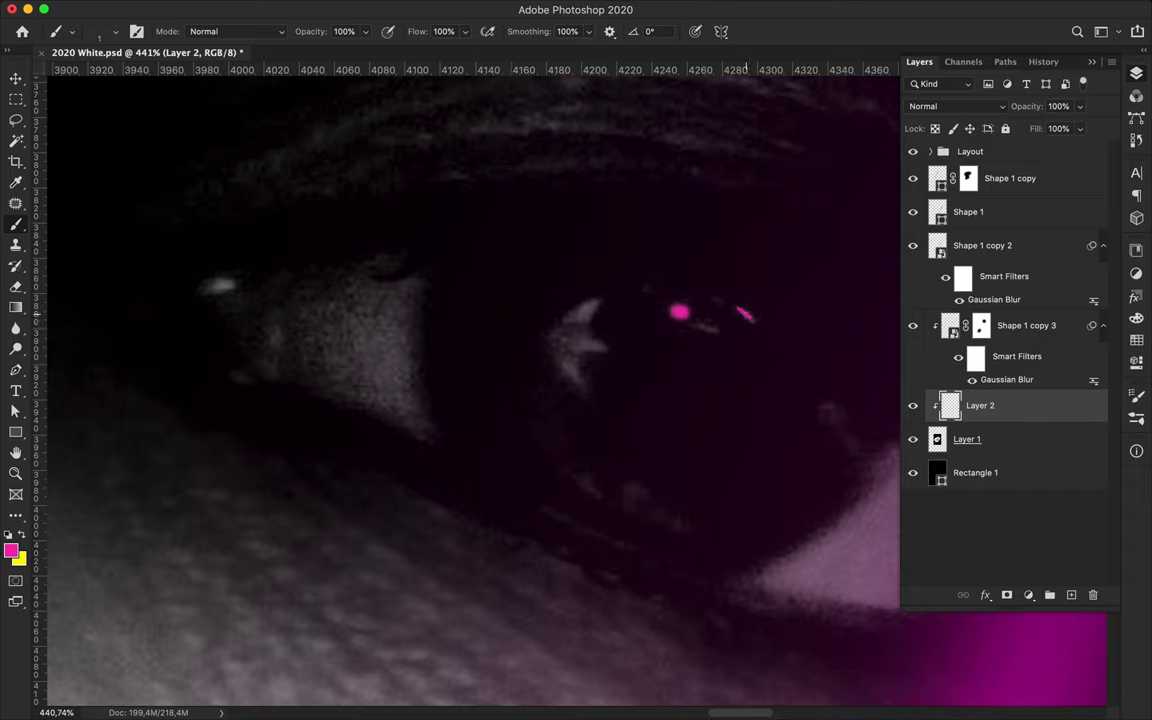
Step: Enlarge the brush to 6 px and add larger pink eye highlights
scroll(684, 391, down, 4)
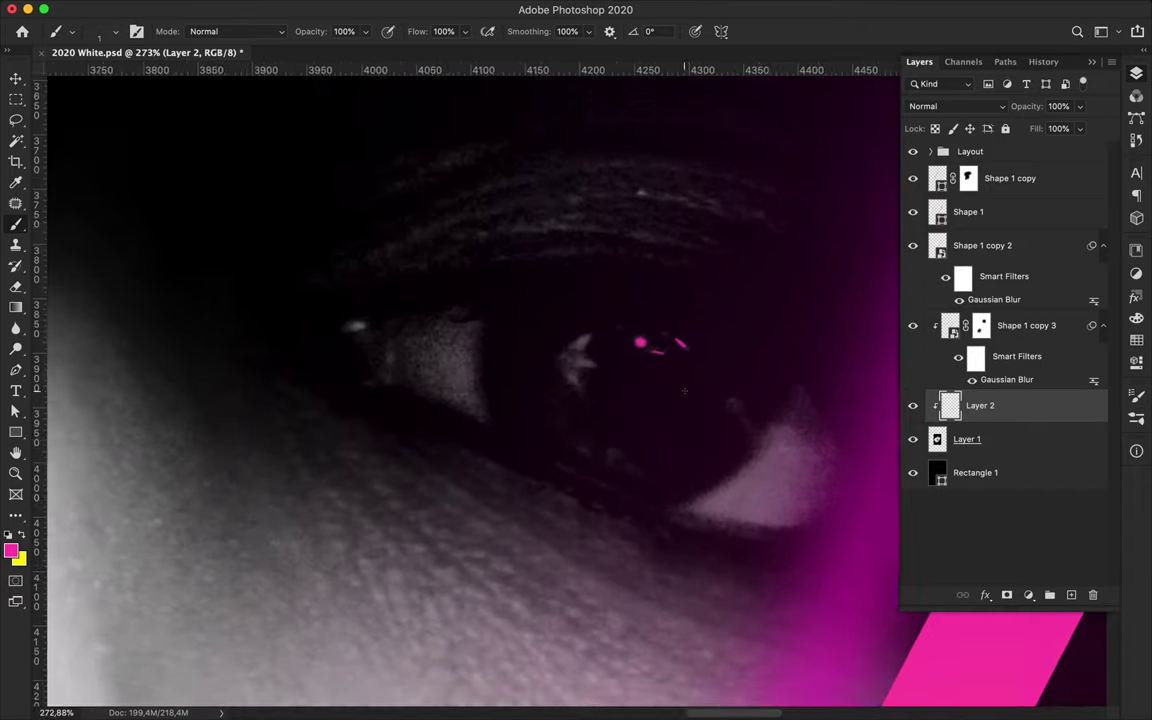
scroll(650, 370, down, 2)
scroll(600, 360, down, 2)
scroll(416, 346, up, 4)
click(114, 31)
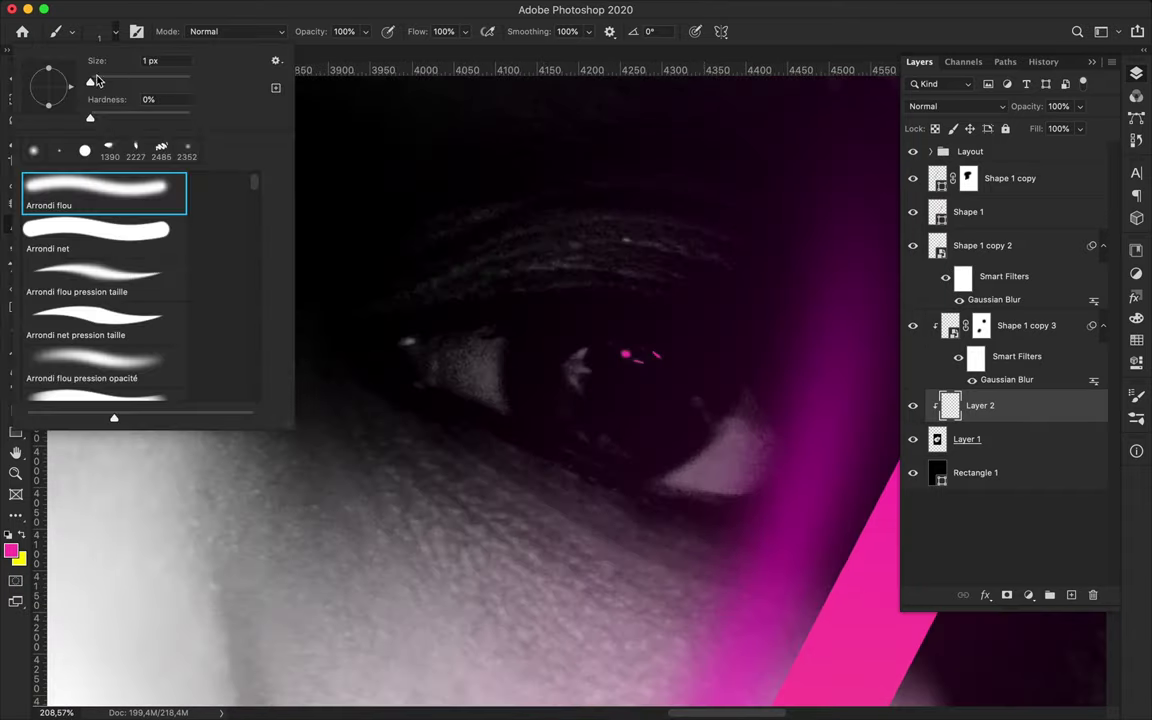
key(Return)
drag(402, 343, 411, 340)
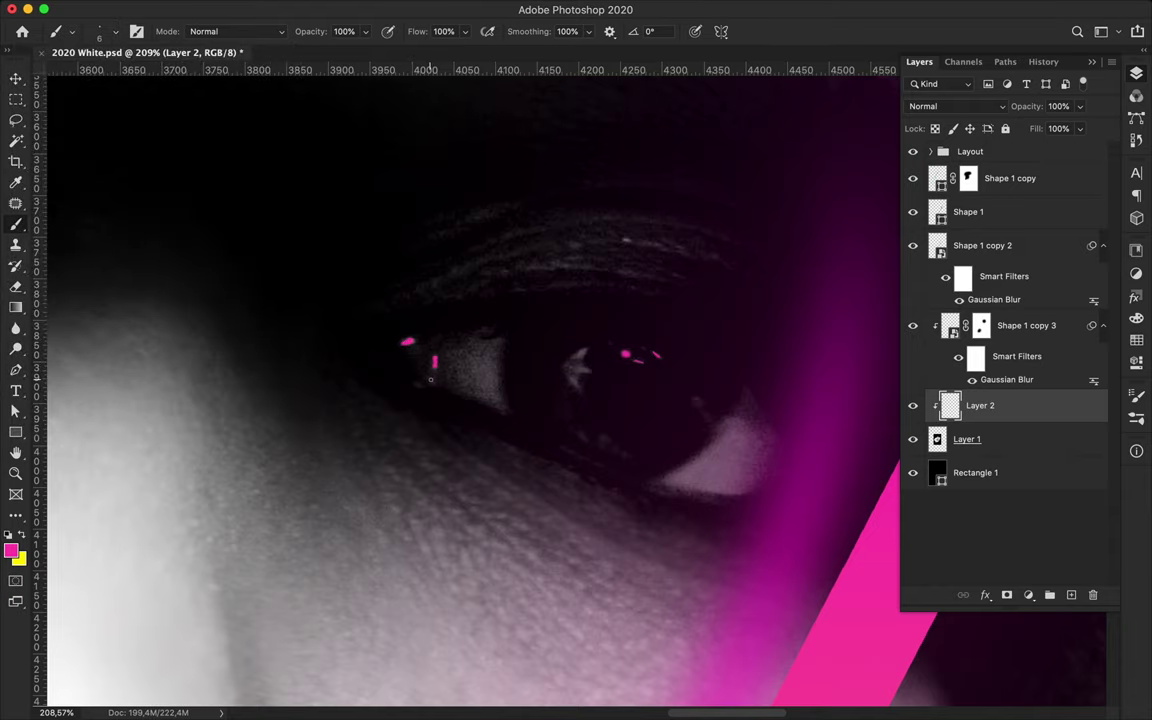
Step: Apply a 21.9 px Gaussian Blur to the pink highlight layer
scroll(431, 379, down, 5)
key(v)
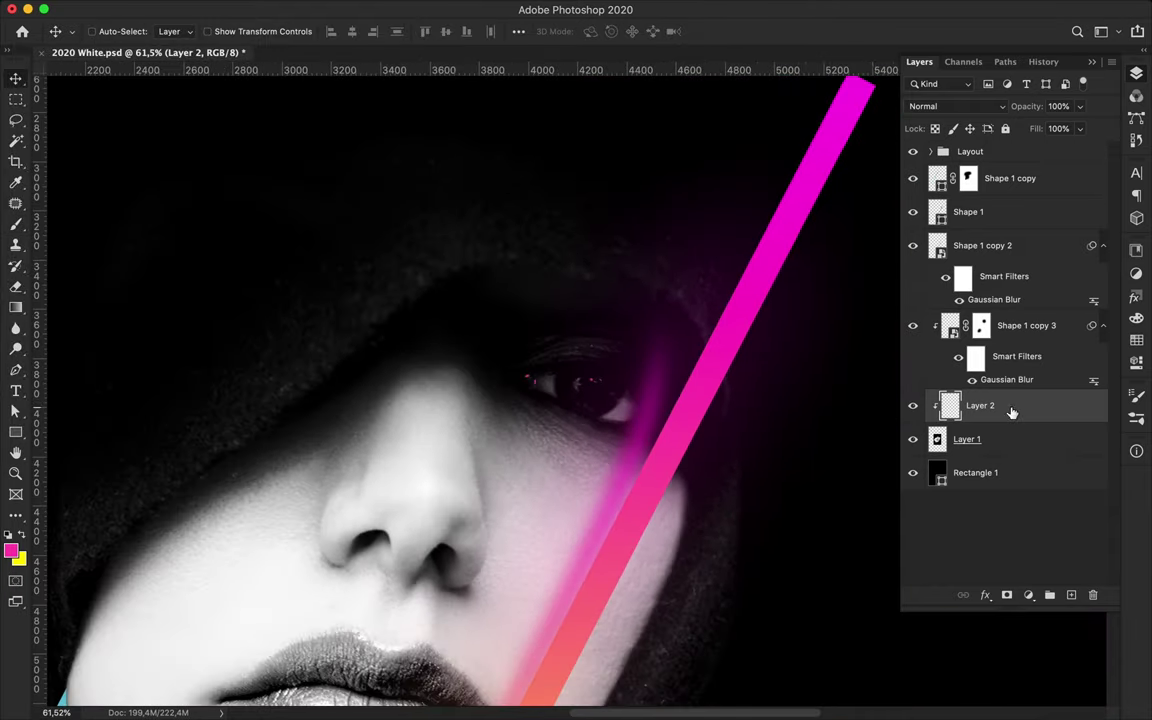
scroll(585, 494, down, 5)
scroll(585, 494, up, 3)
click(374, 9)
mouse_move(381, 199)
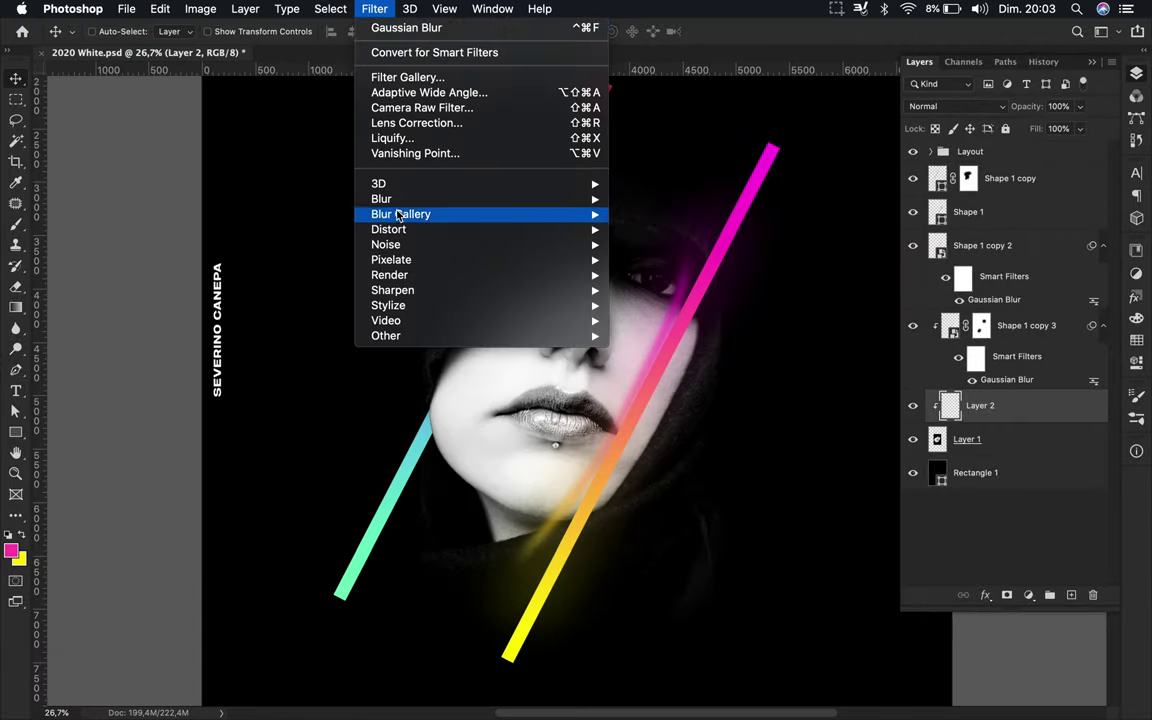
click(686, 262)
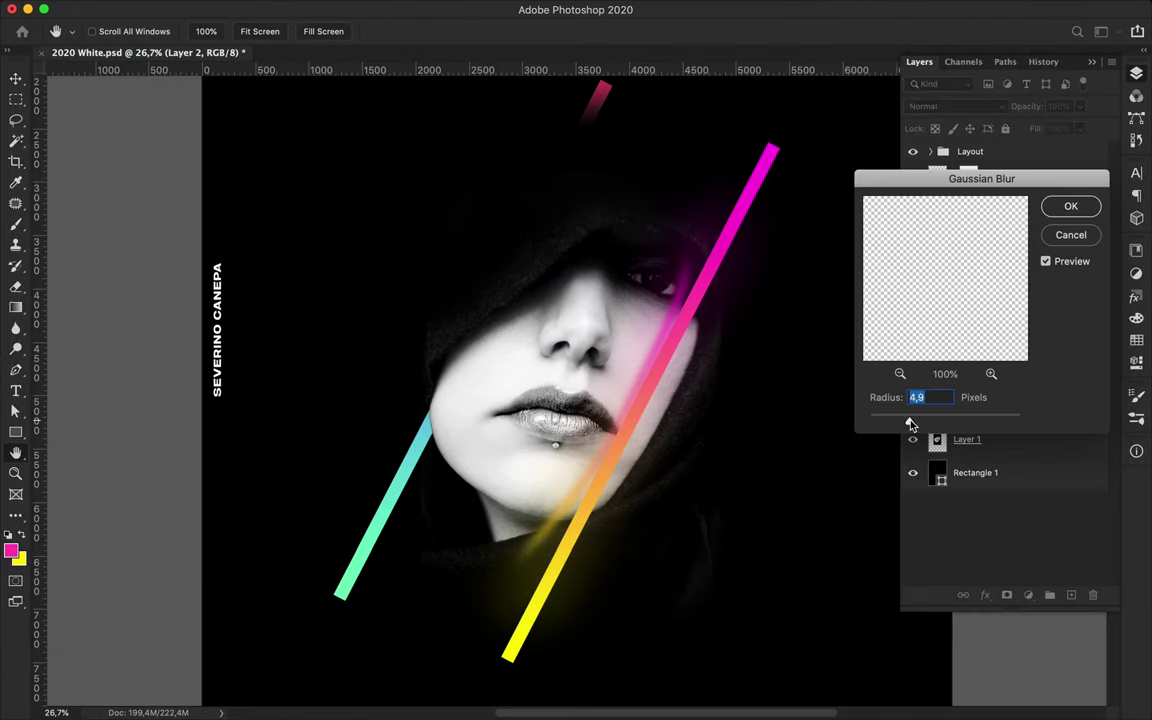
drag(929, 424, 936, 421)
click(955, 106)
Step: Set the blurred eye glow's blend mode to Linear Dodge (Add)
click(931, 229)
scroll(687, 262, up, 5)
scroll(686, 262, up, 5)
scroll(686, 262, down, 4)
scroll(686, 262, down, 1)
click(955, 106)
click(948, 117)
Step: Sample orange from the stripe and paint it onto the lip piercing on a new layer
scroll(552, 383, down, 10)
scroll(552, 383, left, 5)
key(i)
click(740, 470)
key(ctrl+shift+alt+n)
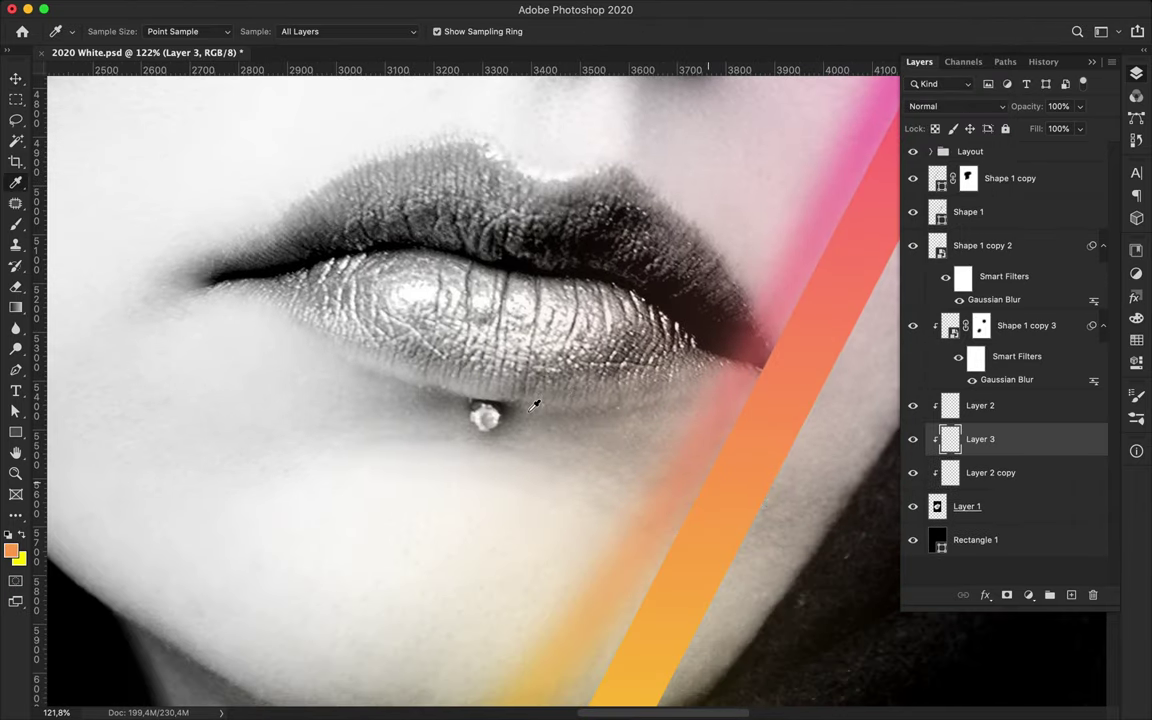
key(b)
scroll(578, 386, up, 3)
scroll(578, 386, up, 2)
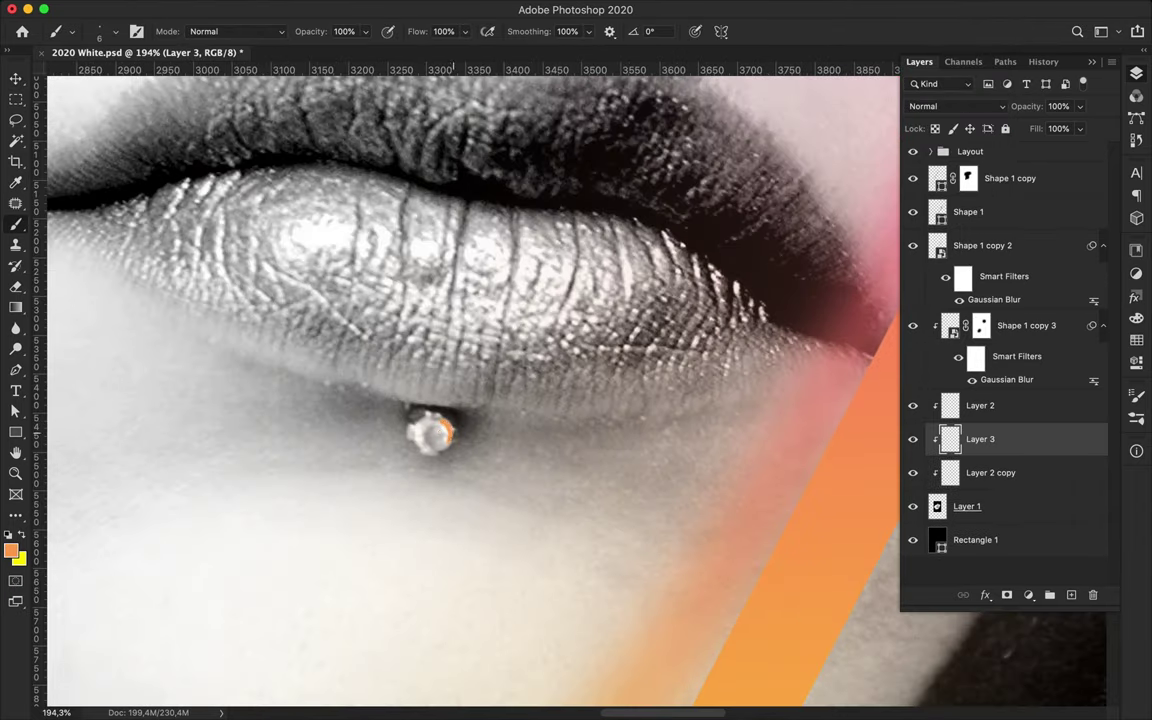
Step: Blur the orange piercing highlight with a Gaussian Blur of about 8 px
key(v)
click(375, 8)
click(376, 8)
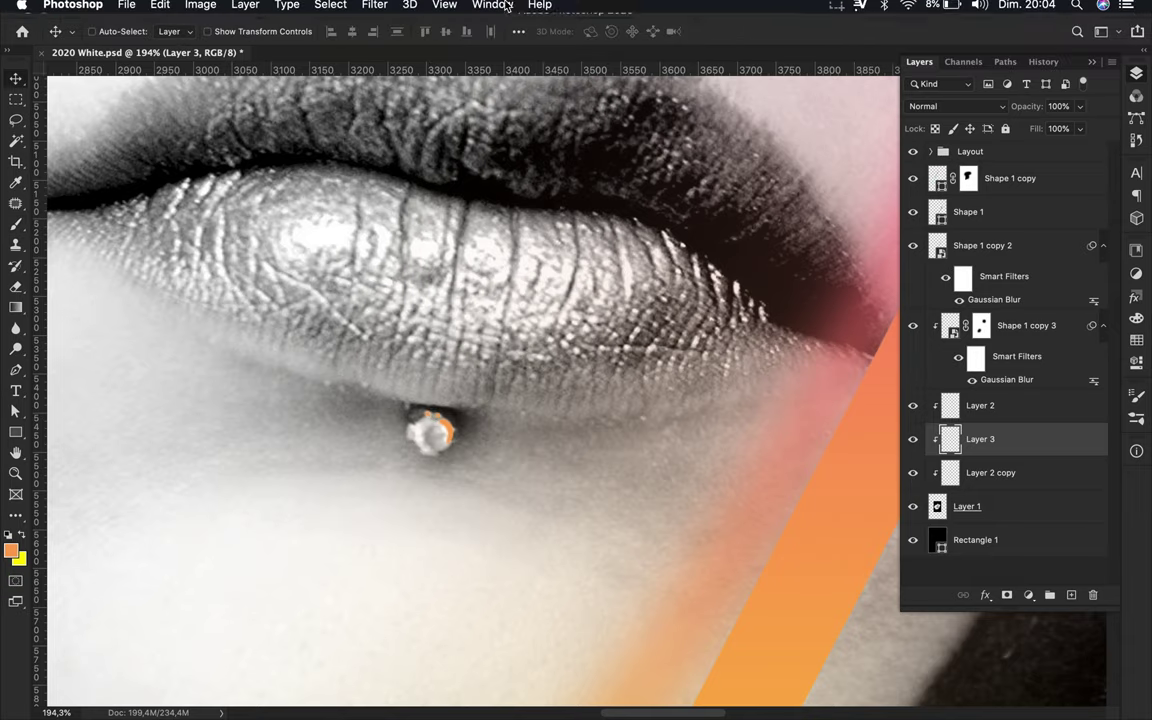
click(375, 8)
click(674, 257)
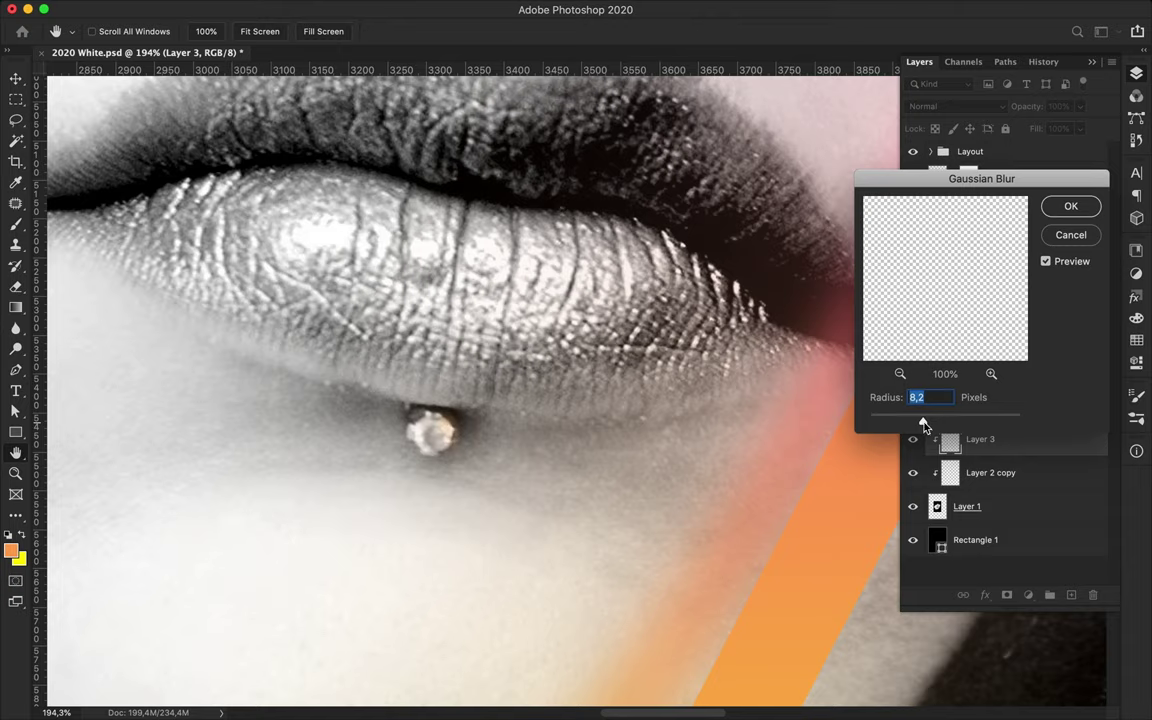
key(Return)
Step: Duplicate the orange highlight and set the copy to Linear Dodge (Add)
key(ctrl+j)
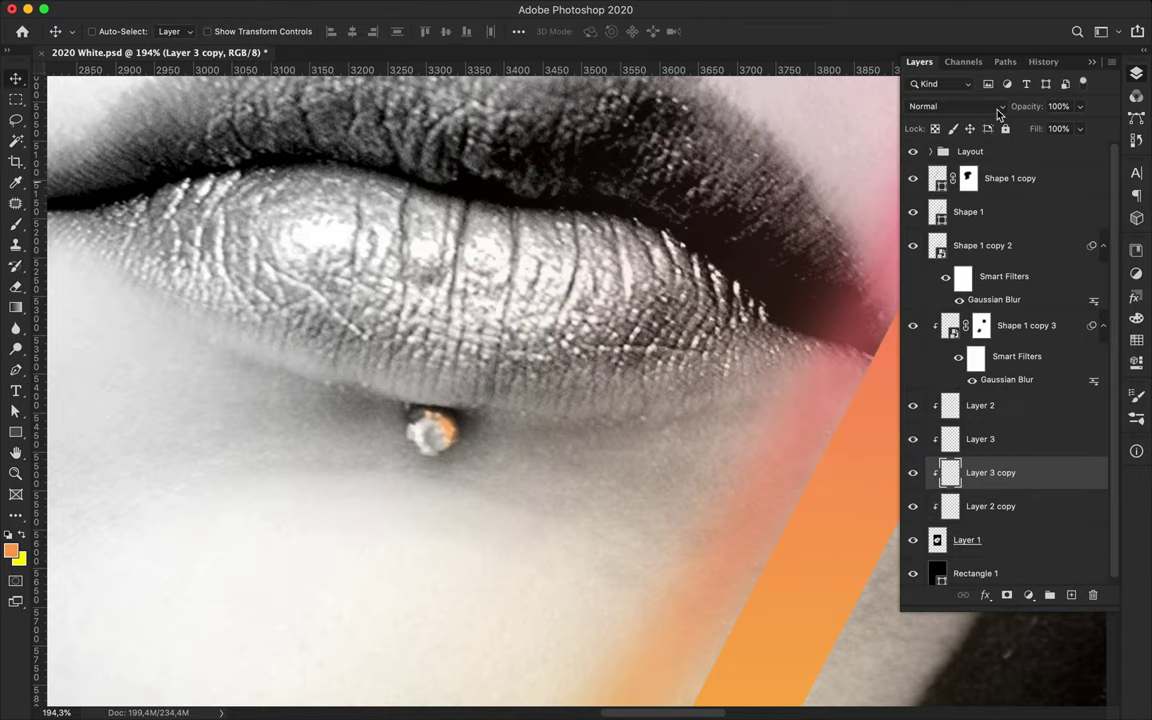
click(950, 106)
click(950, 246)
key(ctrl+0)
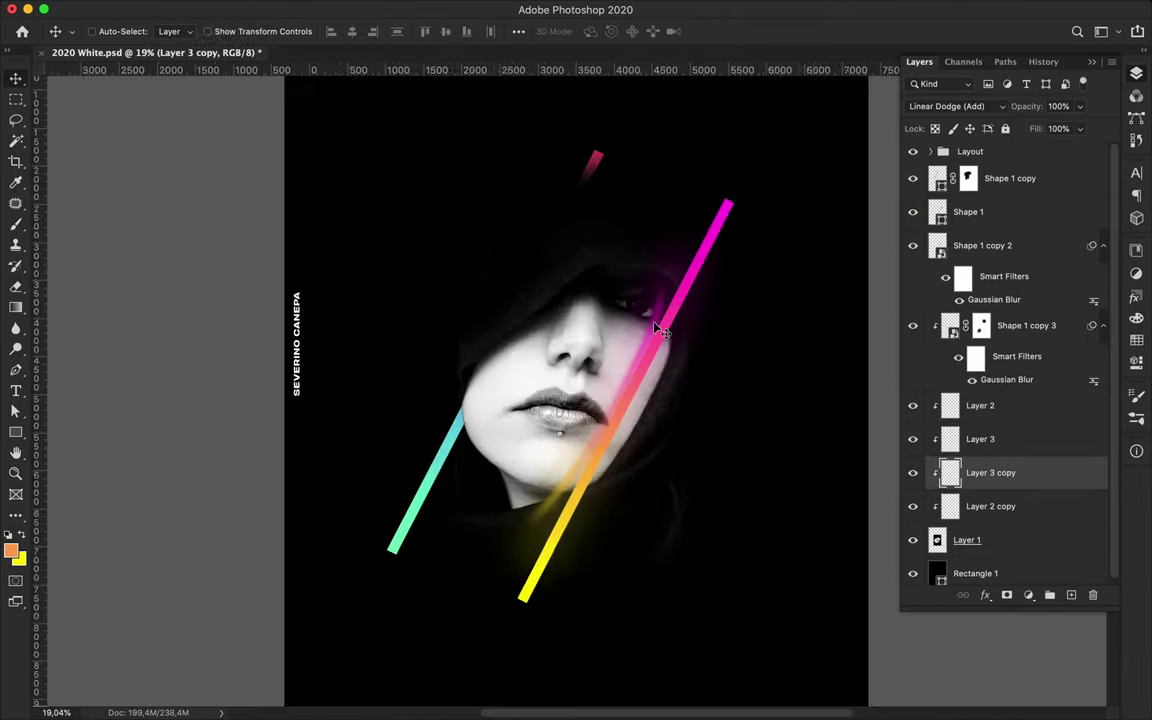
click(918, 280)
click(950, 106)
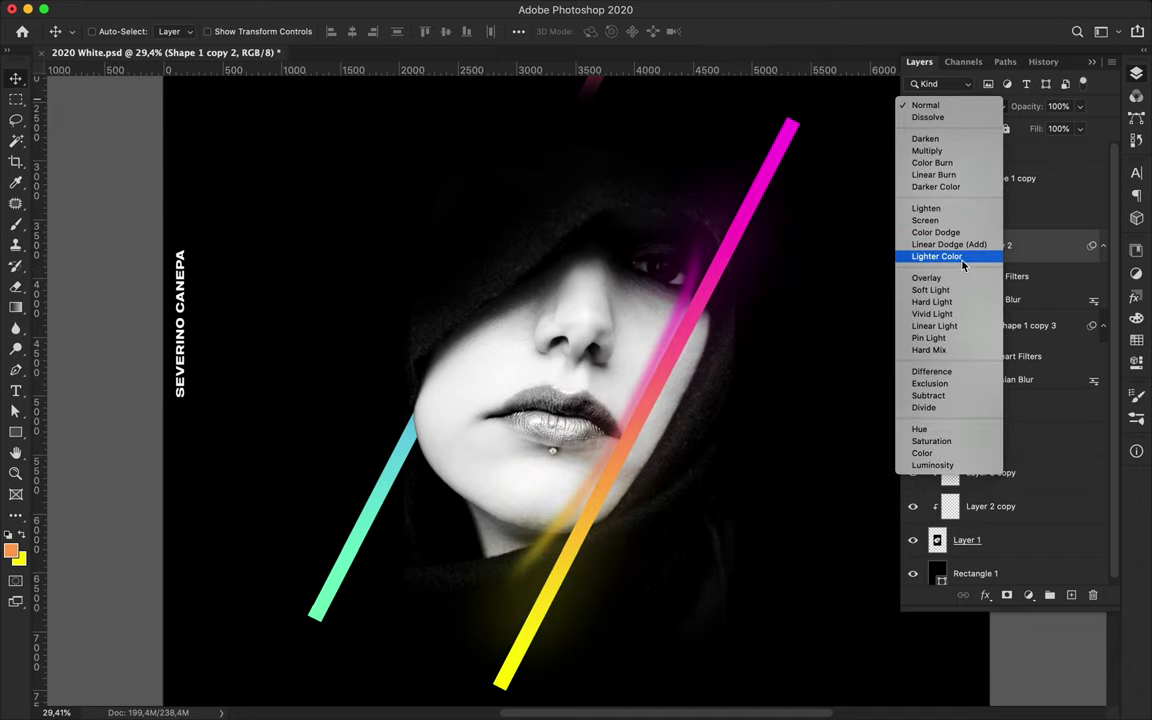
key(Escape)
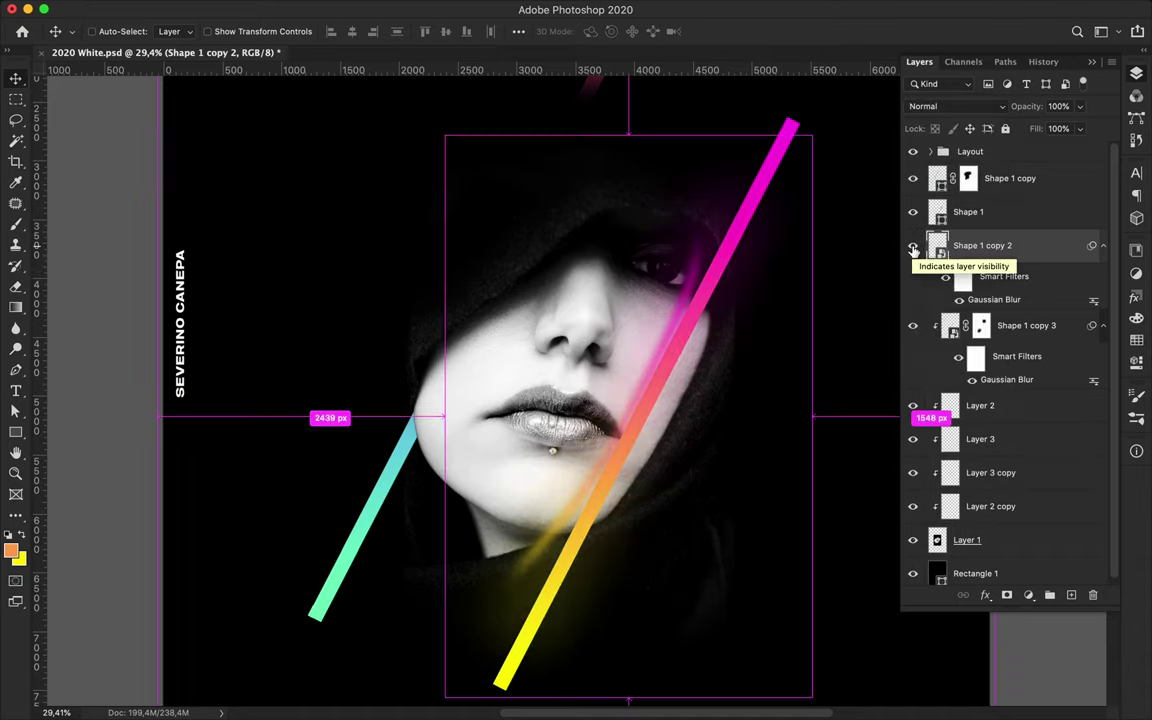
click(987, 106)
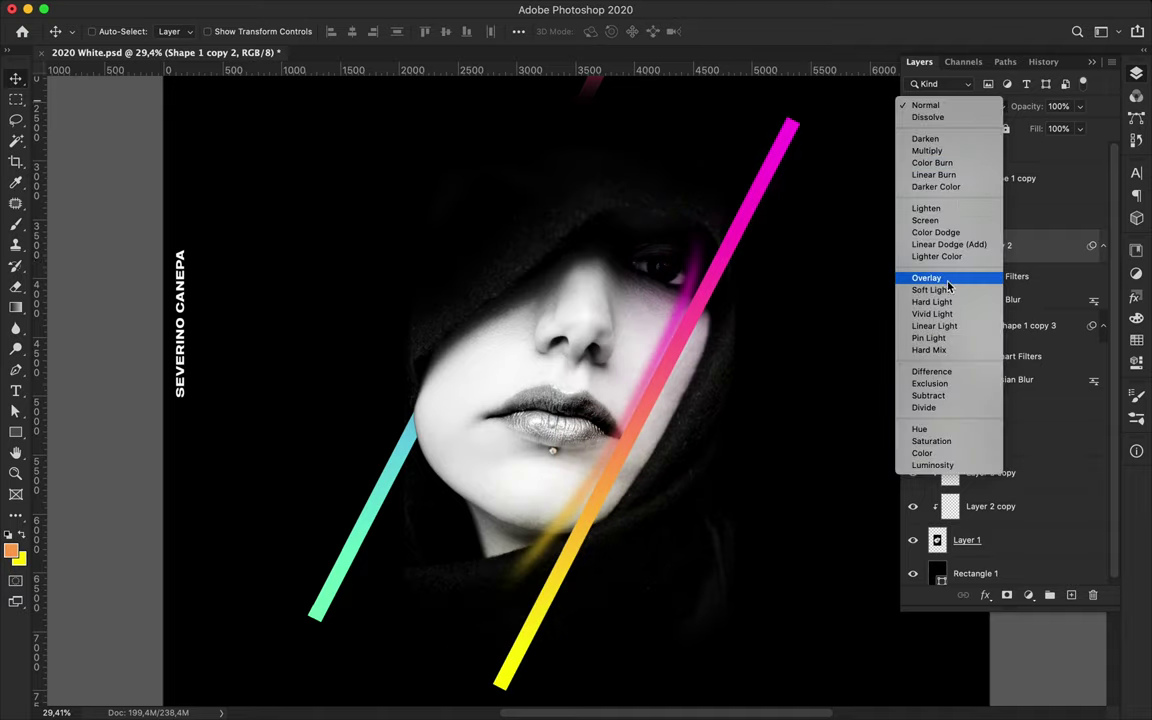
key(Escape)
scroll(627, 404, up, 3)
click(955, 106)
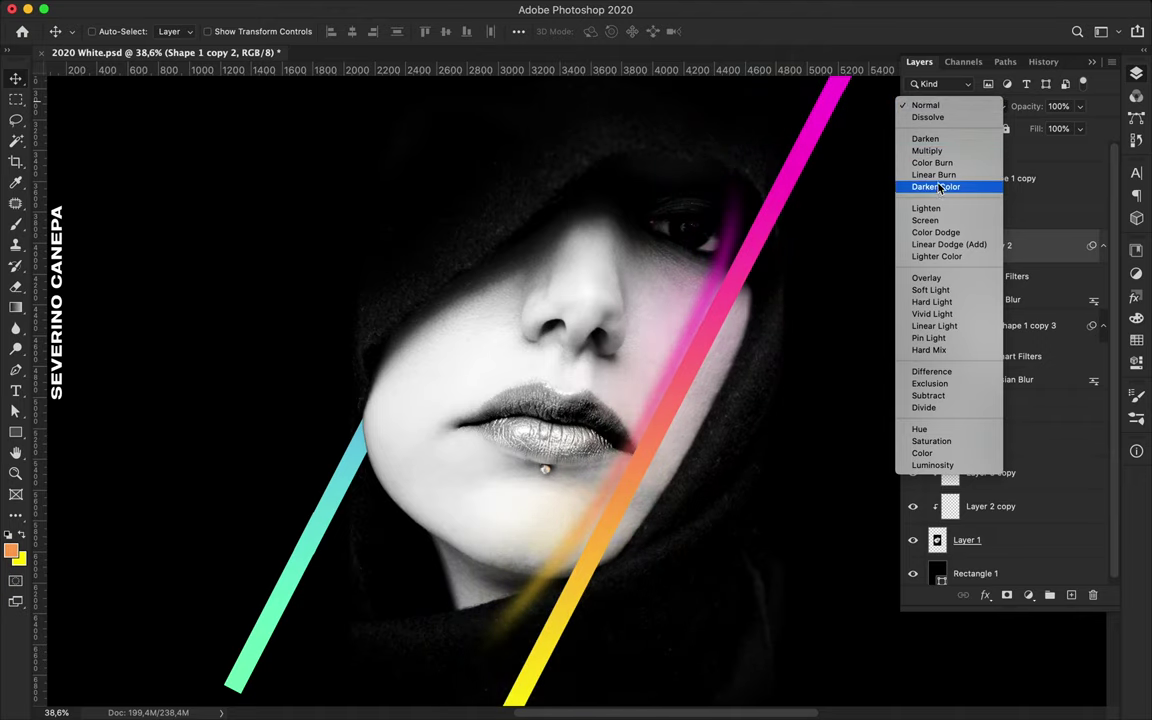
click(928, 105)
click(1080, 129)
drag(1080, 147, 1036, 150)
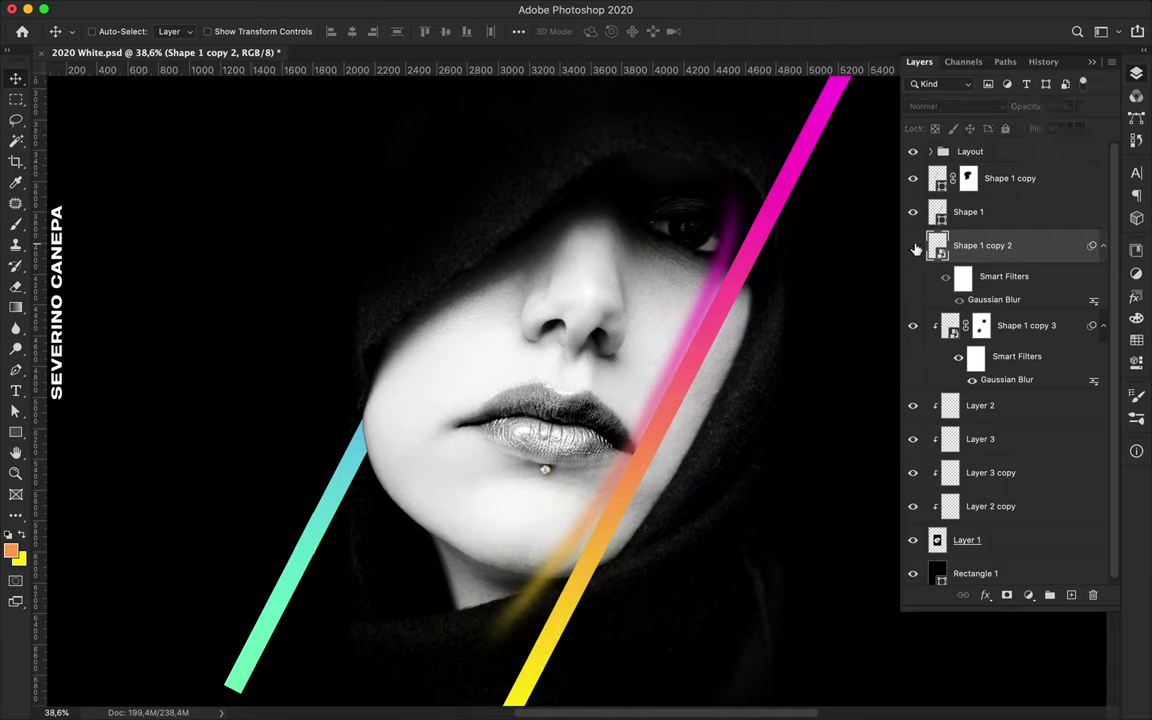
click(1013, 325)
mouse_move(1025, 148)
mouse_down()
mouse_move(1090, 148)
mouse_move(1048, 148)
mouse_up()
click(1080, 129)
Step: Mask out the olive haze below the yellow stripe with a 1760 px soft black brush
key(e)
click(981, 328)
key(b)
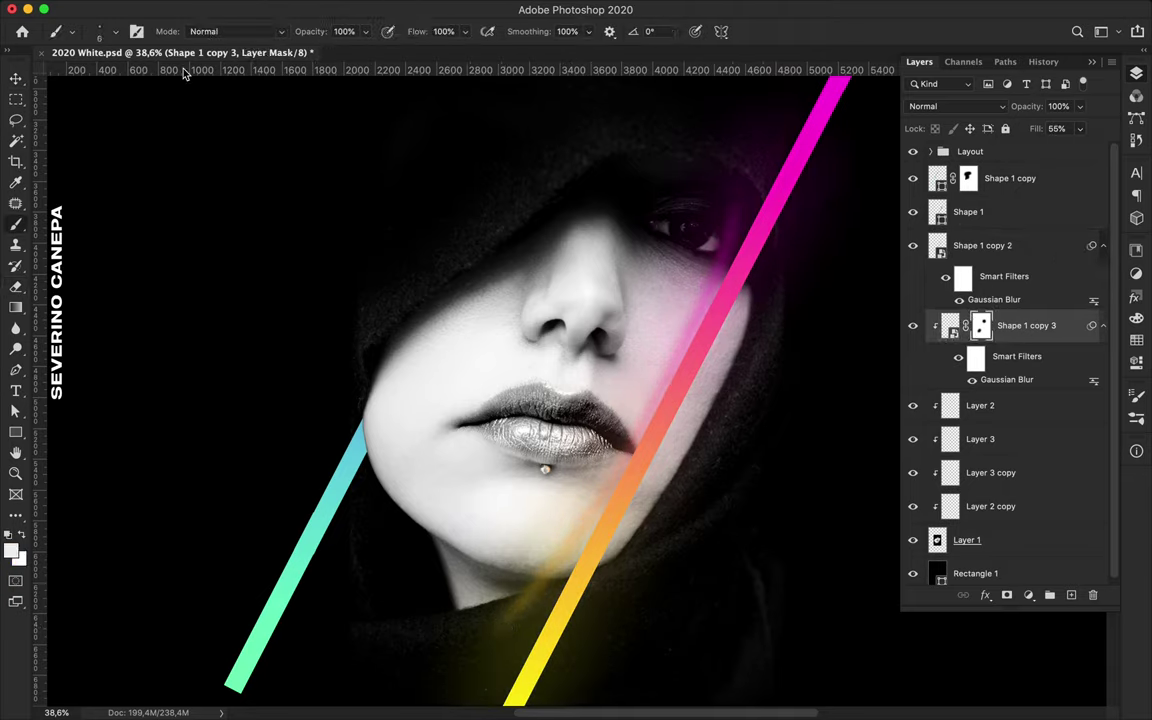
click(105, 31)
drag(150, 87, 176, 78)
scroll(443, 375, down, 5)
click(443, 375)
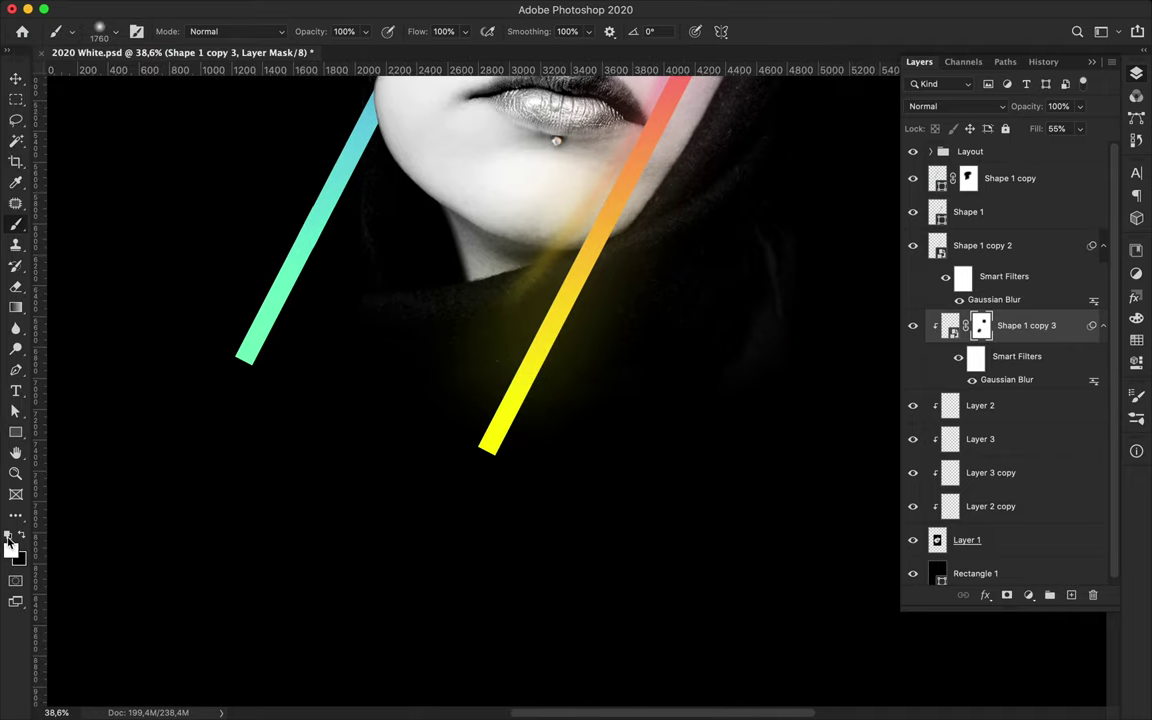
scroll(630, 360, down, 5)
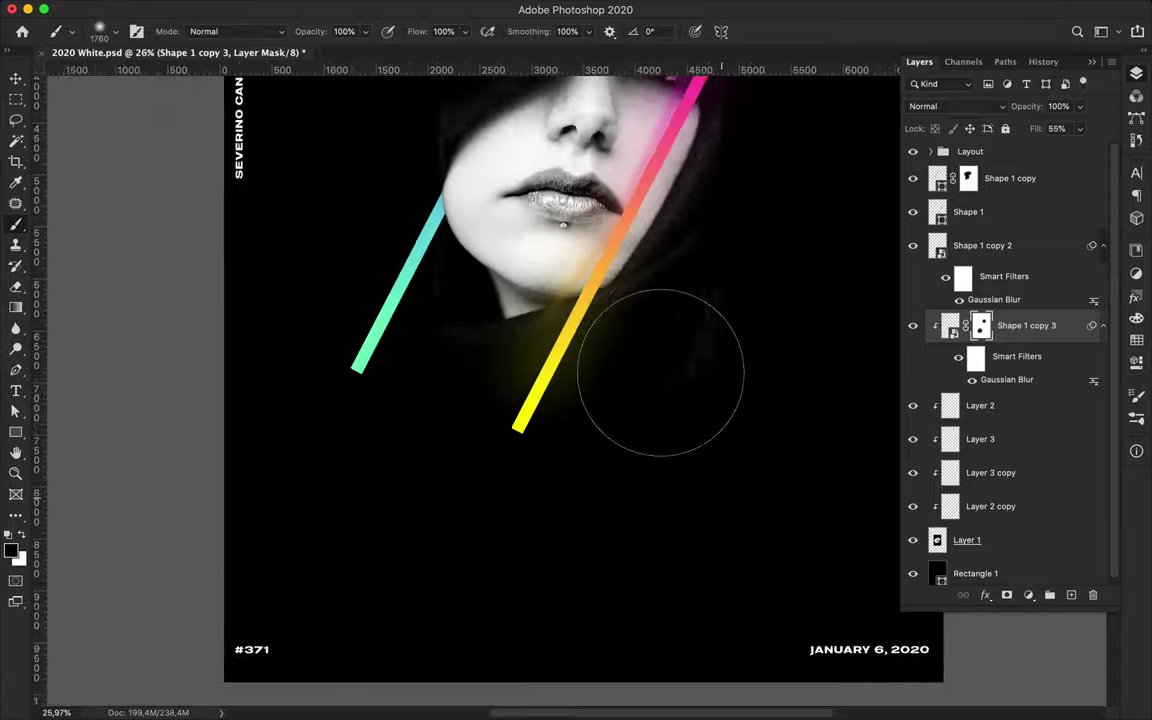
Step: Switch to the Move tool and display the finished neon poster full screen
key(v)
click(753, 11)
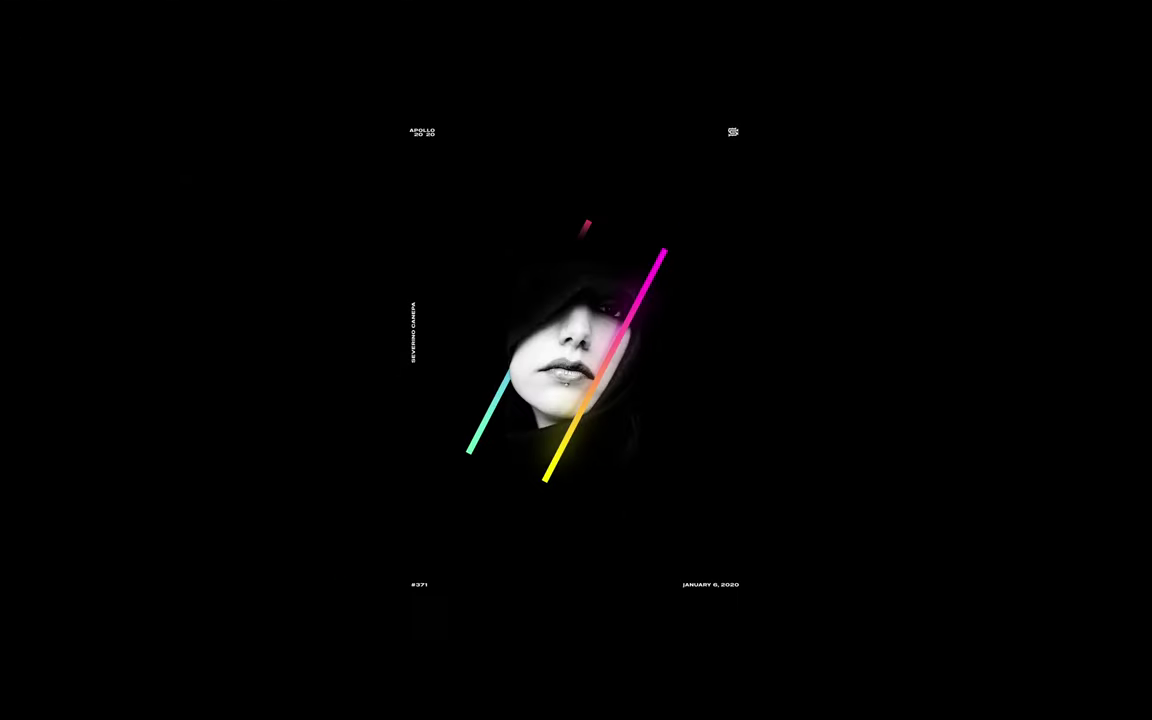